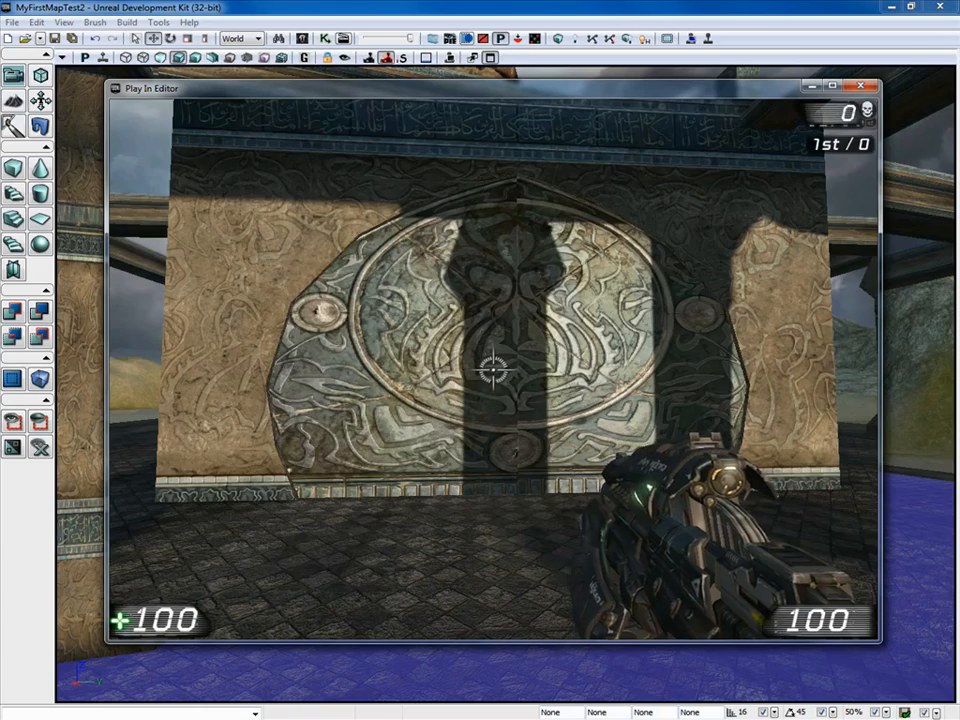
Play-test the level from the temple doors through the statue room to the lower room, and end the test
key(w)
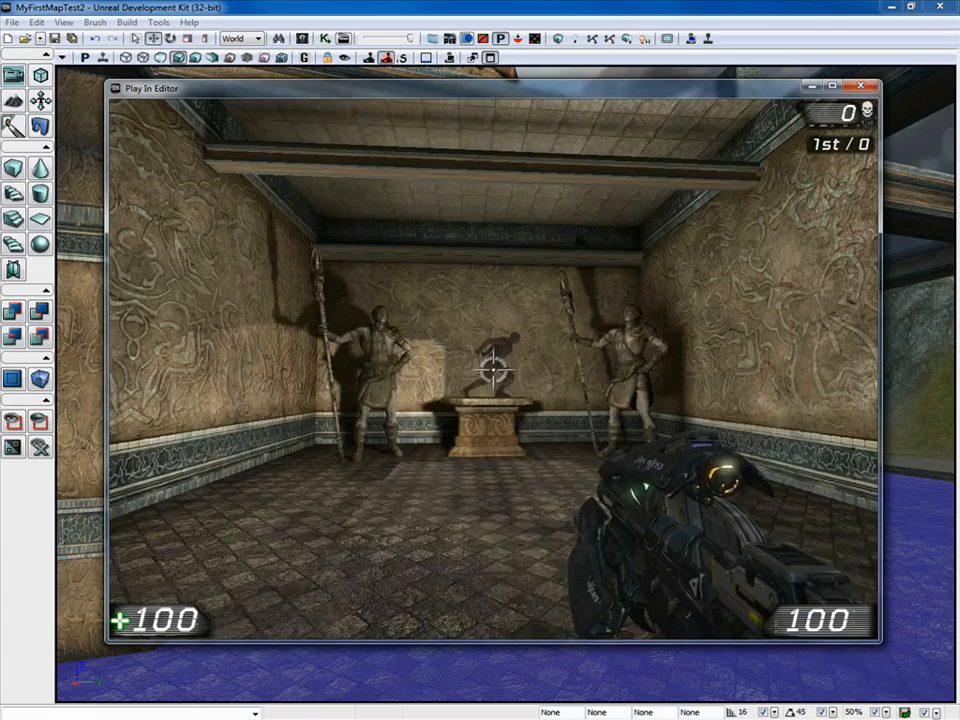
key(w)
key(w)
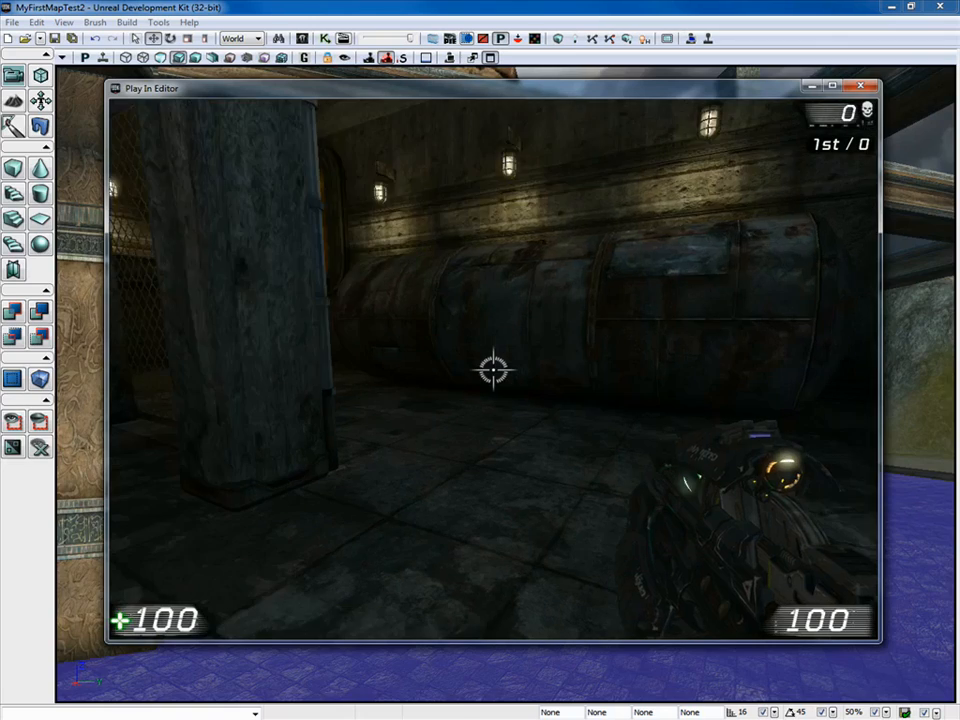
key(Escape)
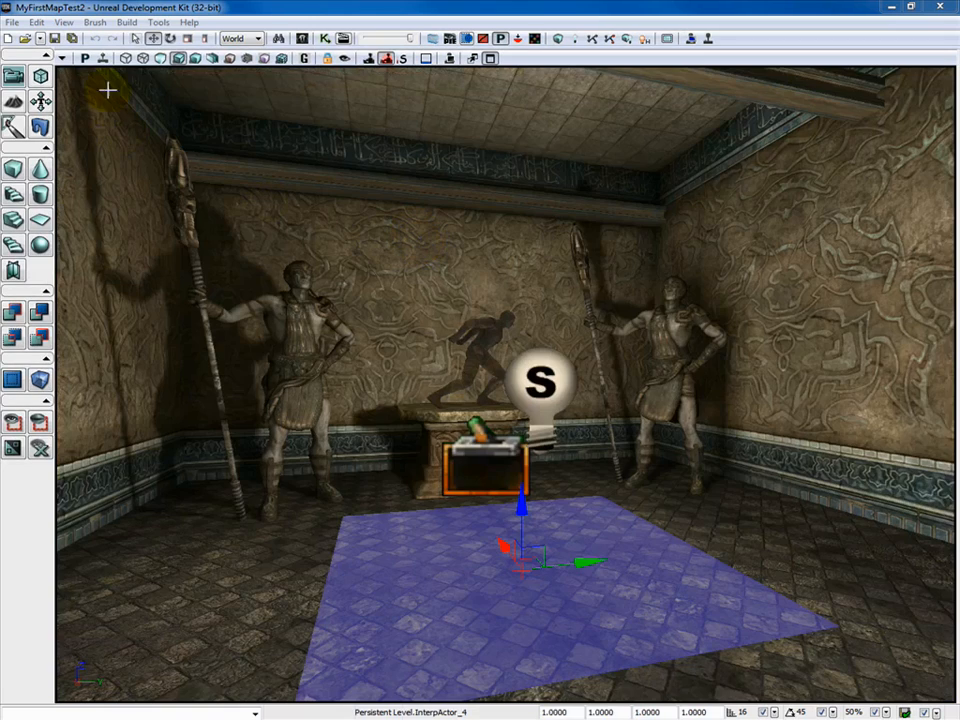
Switch the viewport to brush wireframe and select the left door panel and the floor elevator platform one after the other
click(126, 58)
drag(188, 467, 193, 588)
drag(261, 558, 261, 552)
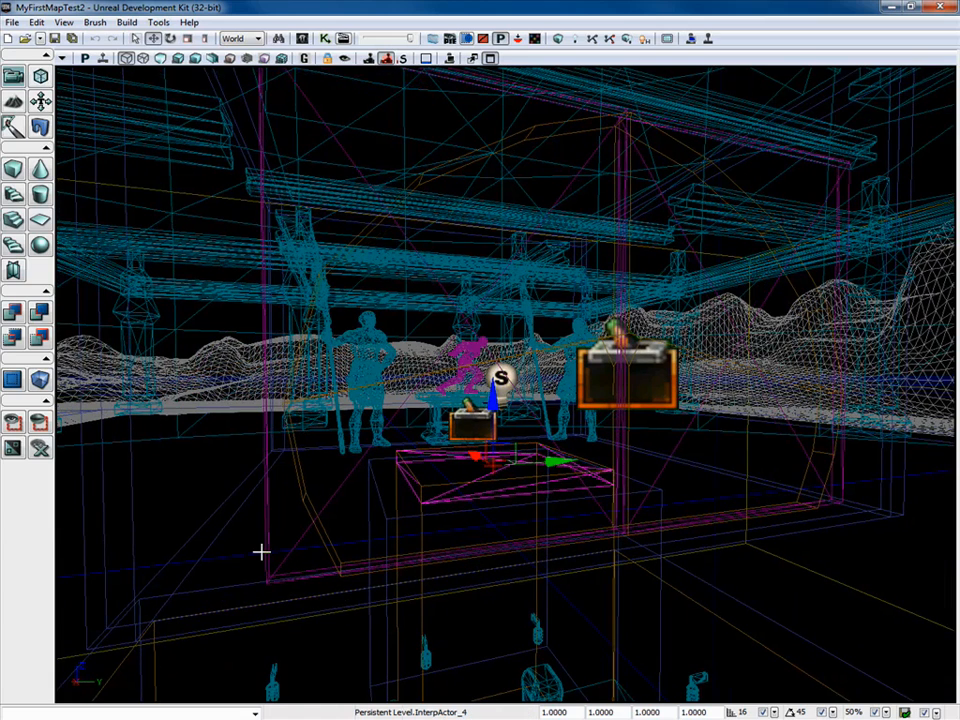
click(266, 531)
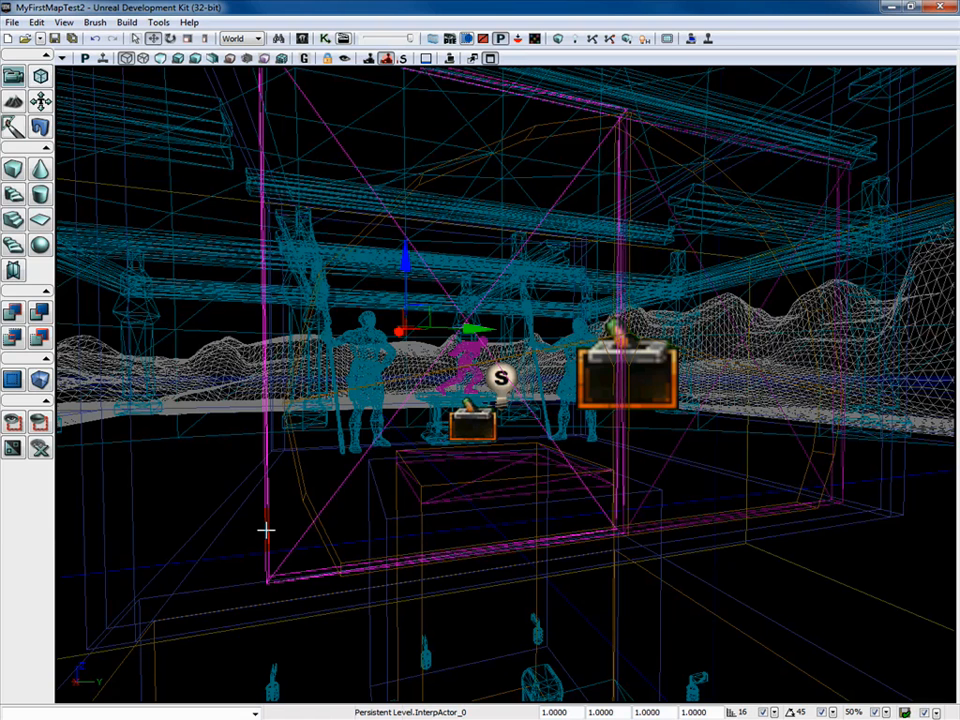
drag(341, 491, 505, 511)
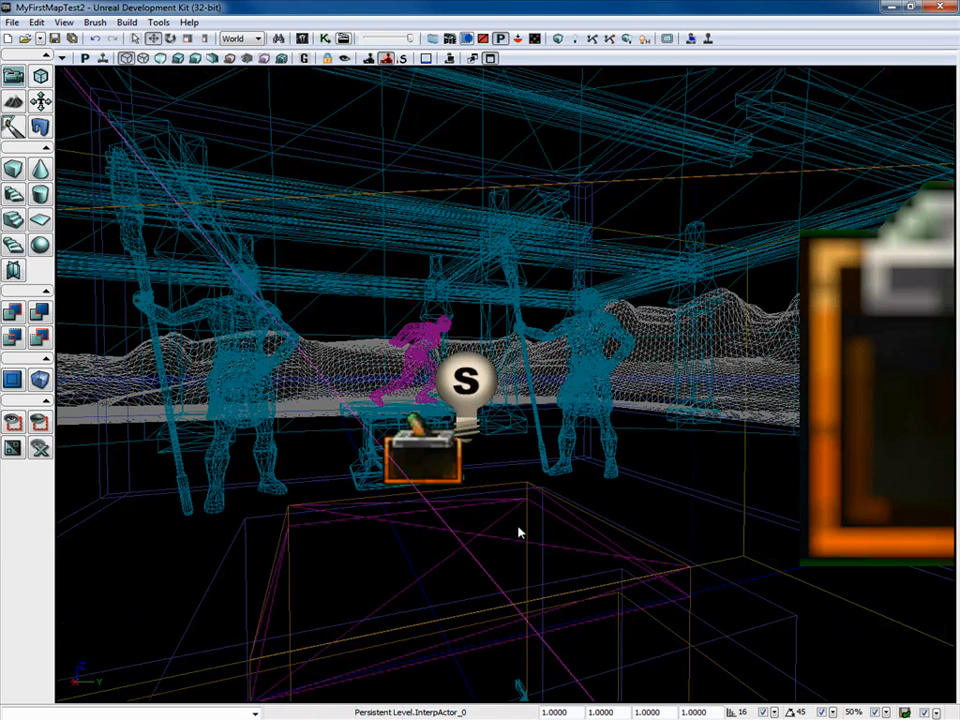
click(511, 539)
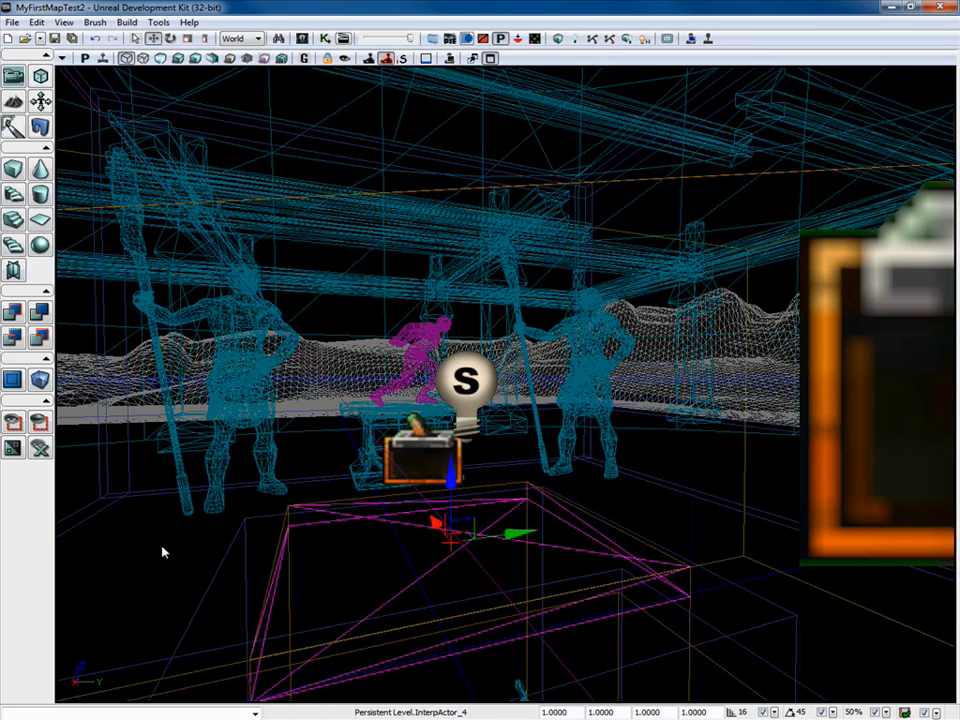
Temporarily hide the static meshes to examine the bare brush geometry of the statue room and the room beneath it
key(w)
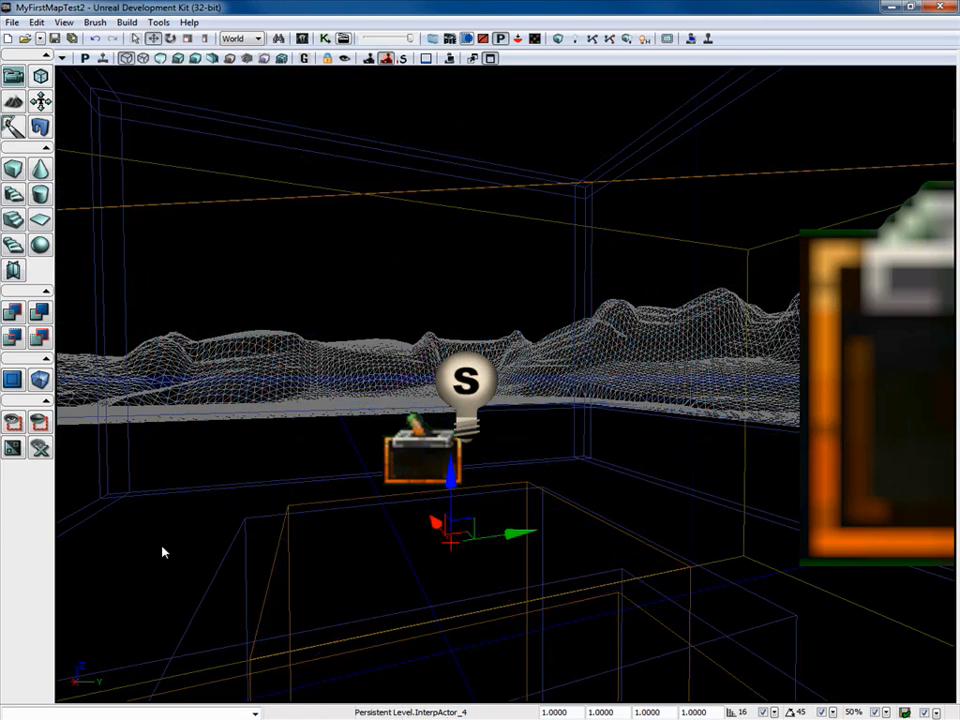
middle_drag(505, 380, 505, 450)
drag(505, 380, 508, 465)
middle_drag(505, 385, 506, 598)
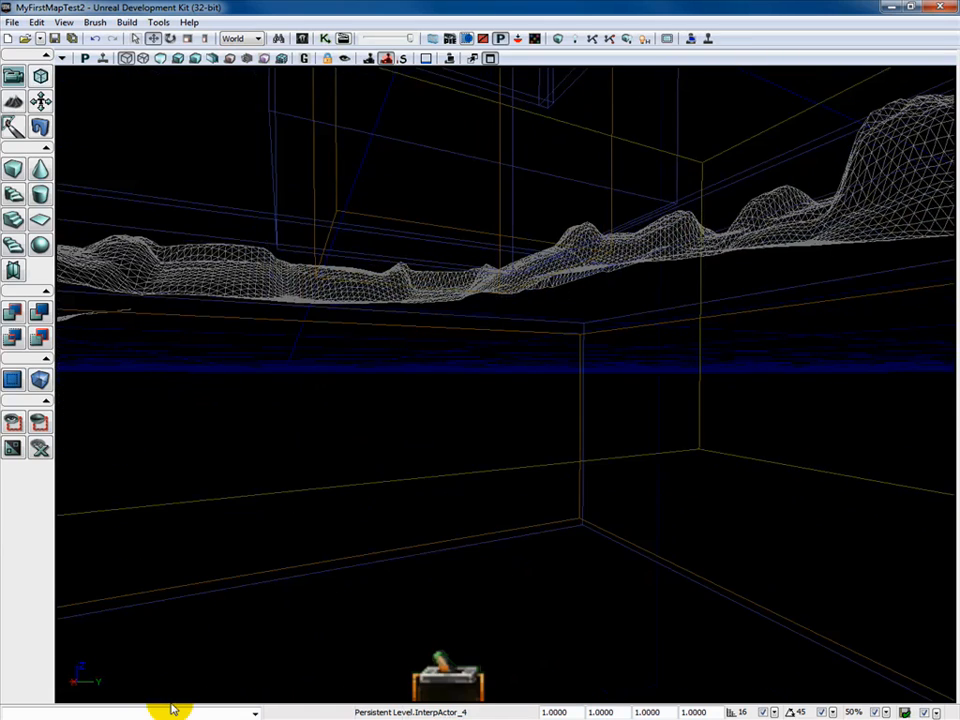
key(w)
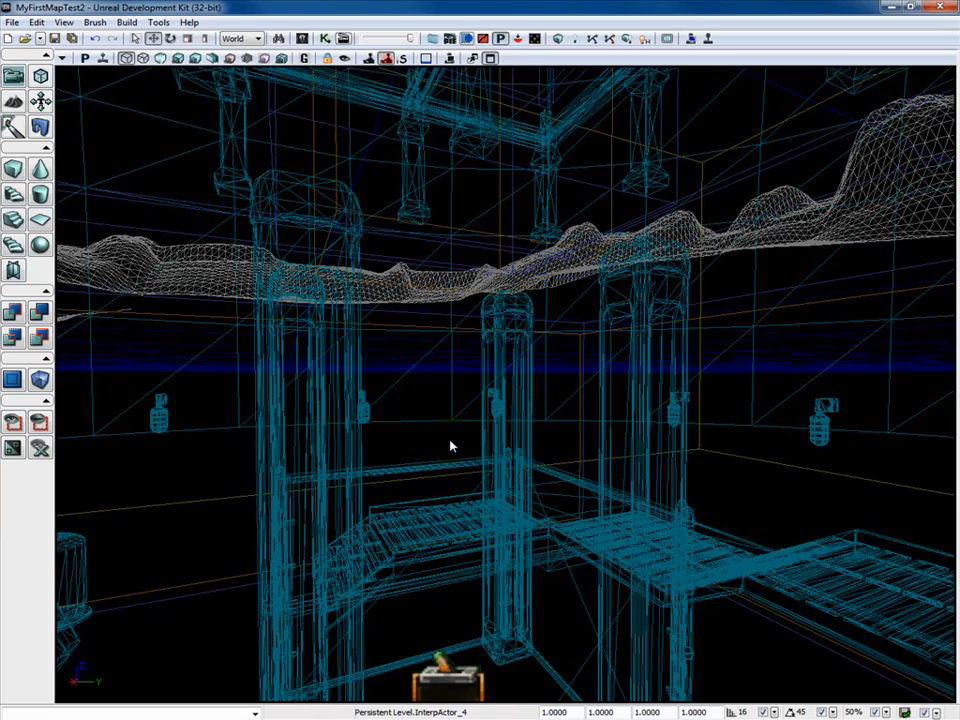
Return to the statue room and select the running statue standing on the pedestal in the wireframe view
drag(448, 443, 448, 330)
drag(448, 444, 446, 350)
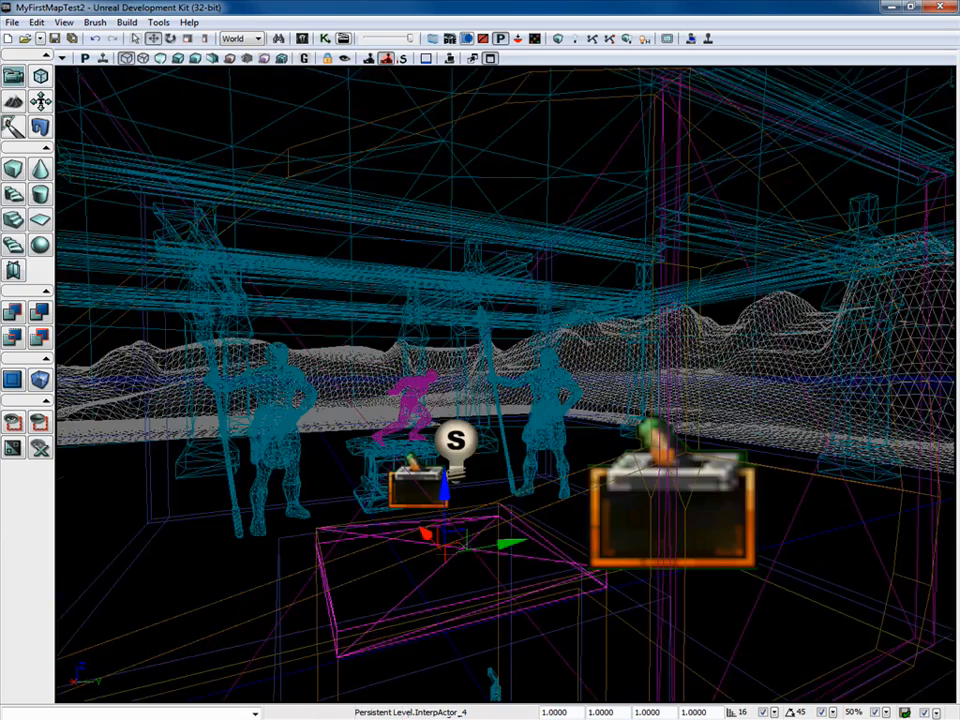
drag(441, 436, 441, 380)
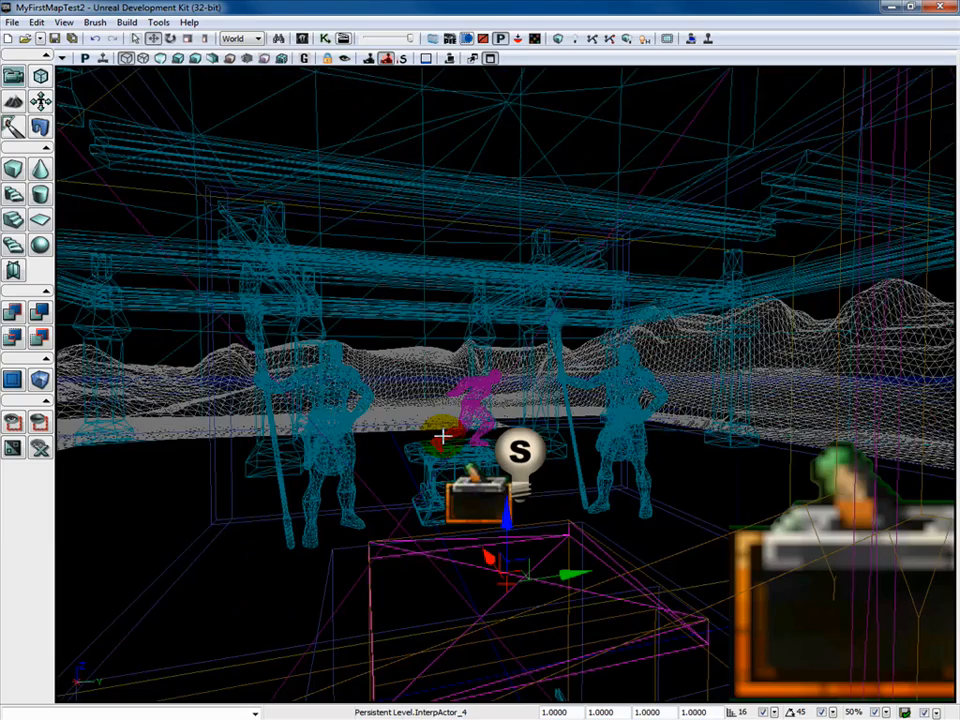
click(473, 391)
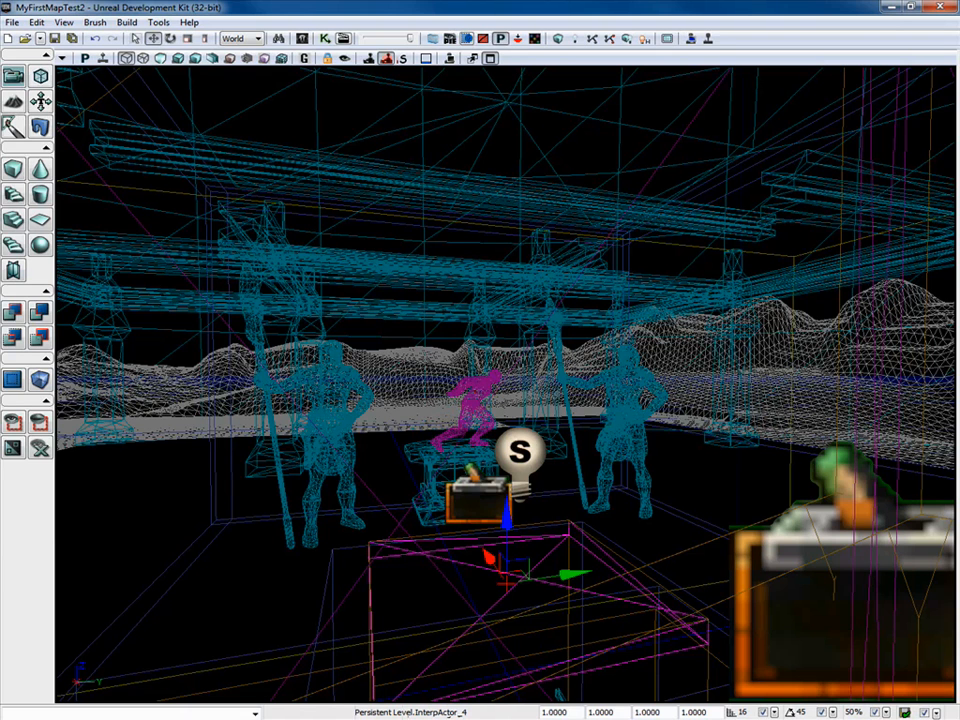
click(467, 392)
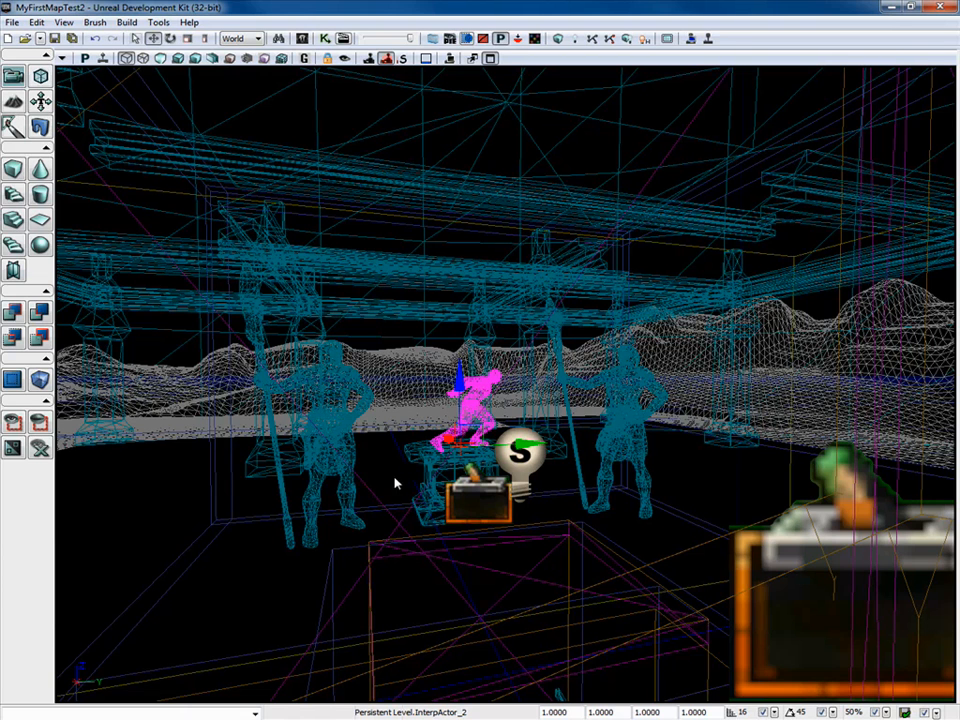
Select the left guardian statue and show its conversion options, including Convert StaticMeshActor To Mover, without applying one
click(336, 423)
right_click(337, 424)
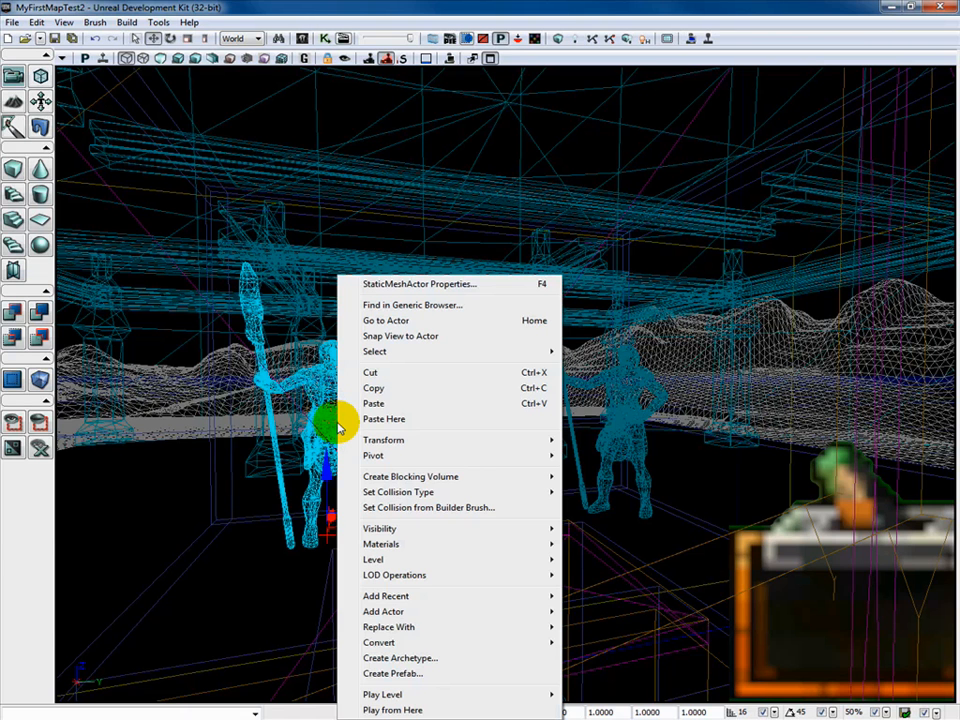
mouse_move(420, 642)
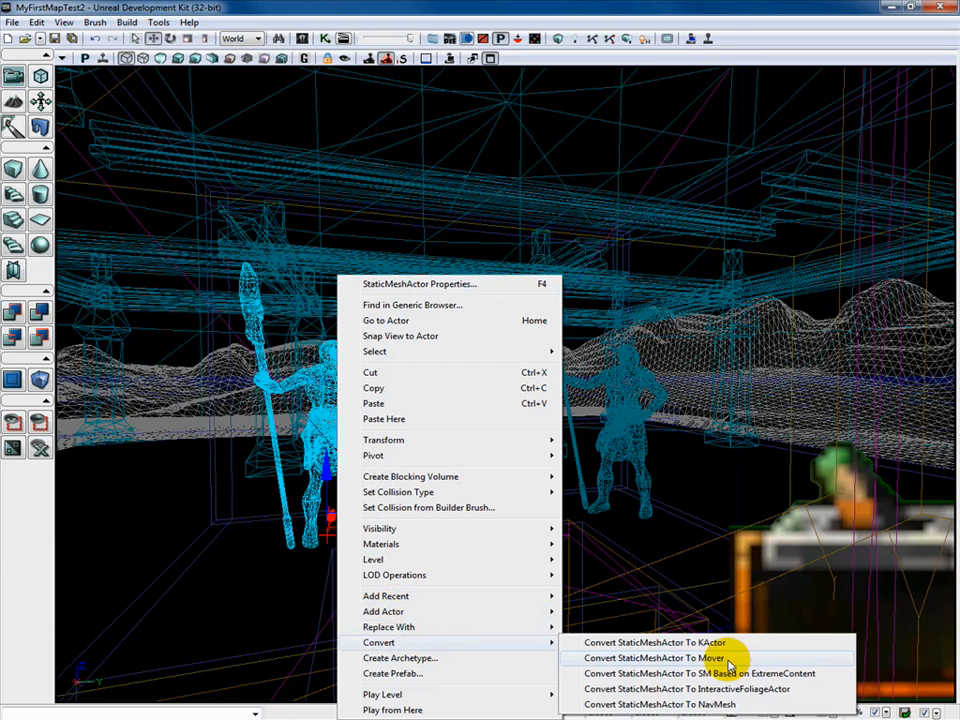
click(249, 609)
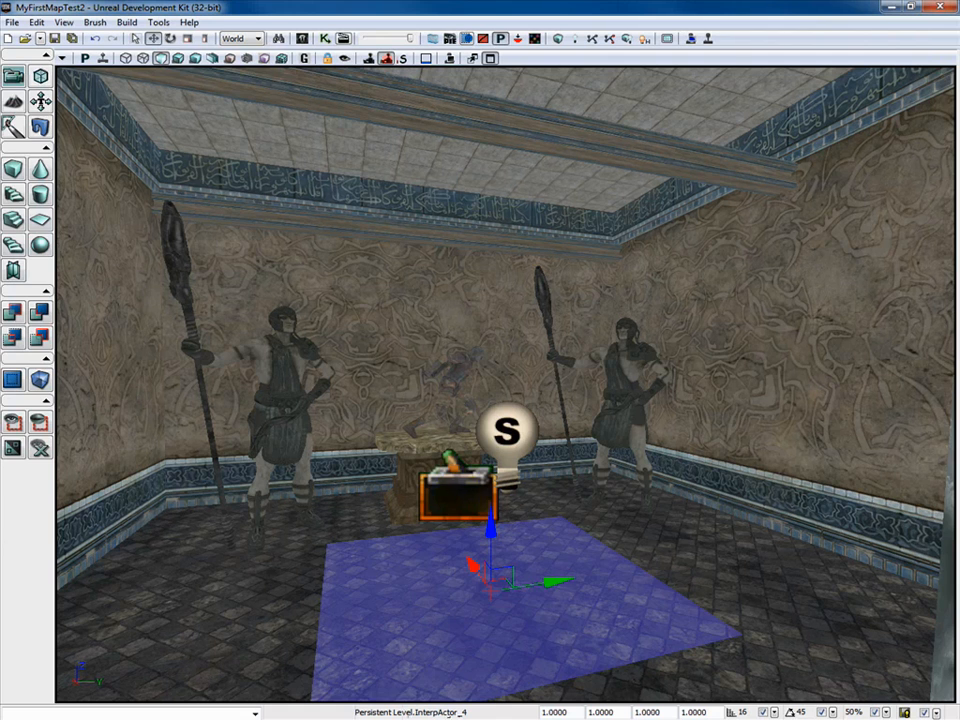
Select the trigger in front of the pedestal, open Kismet beside the viewport, and clear the trigger's selection
click(458, 492)
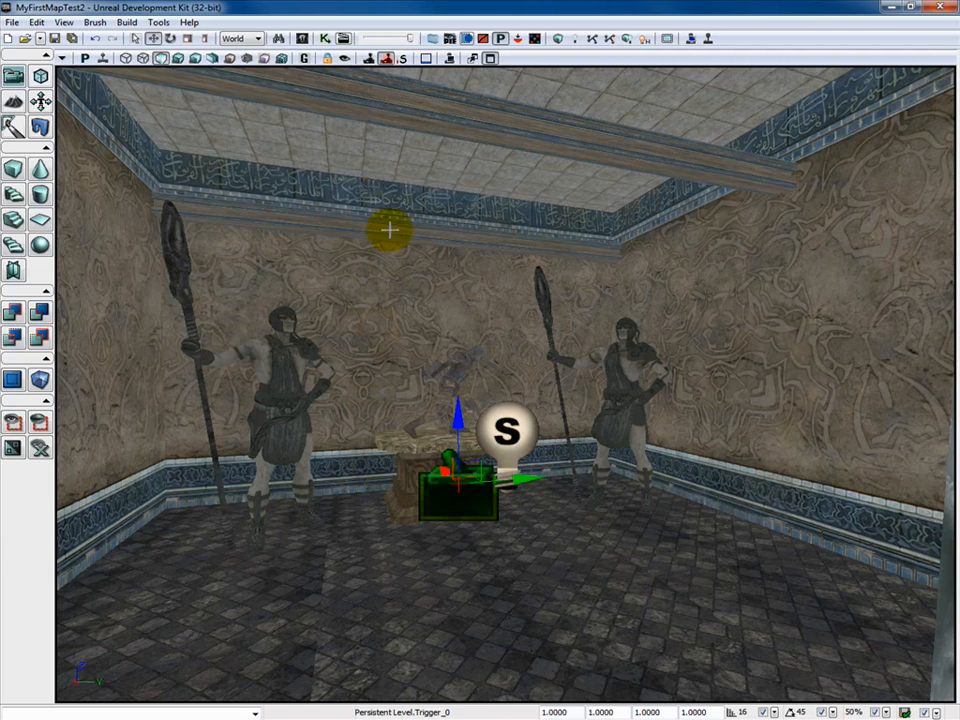
click(325, 37)
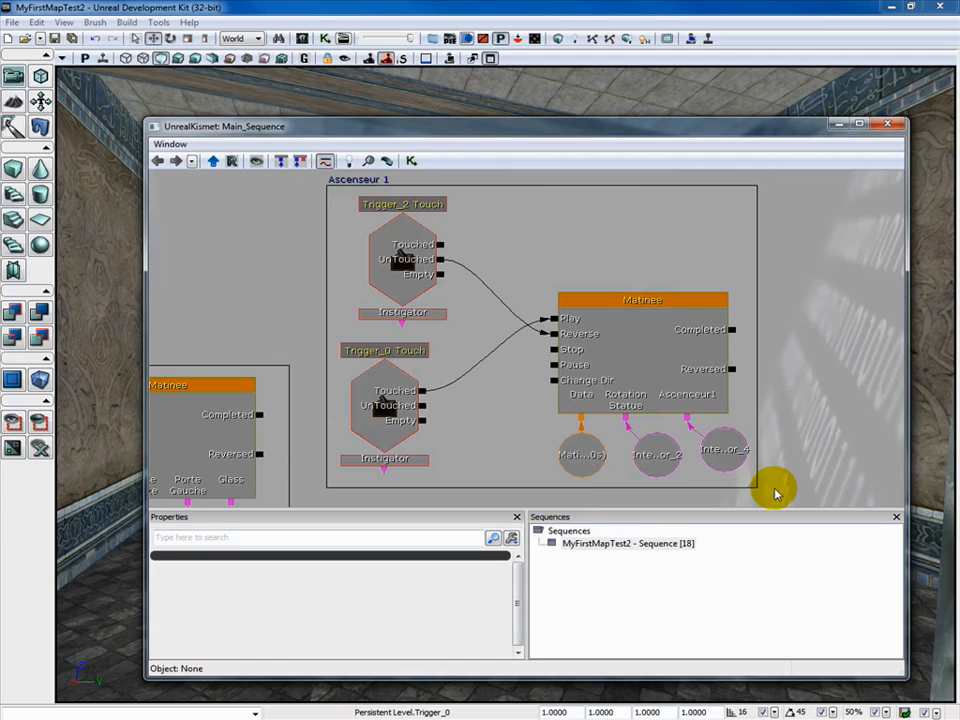
drag(445, 132, 858, 110)
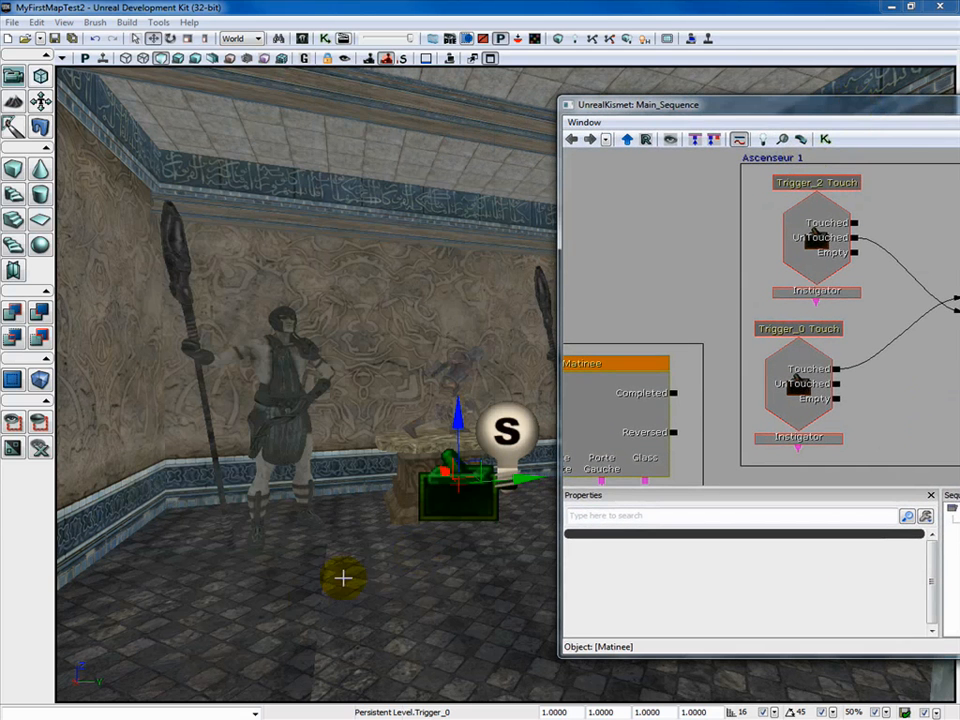
click(238, 587)
click(239, 586)
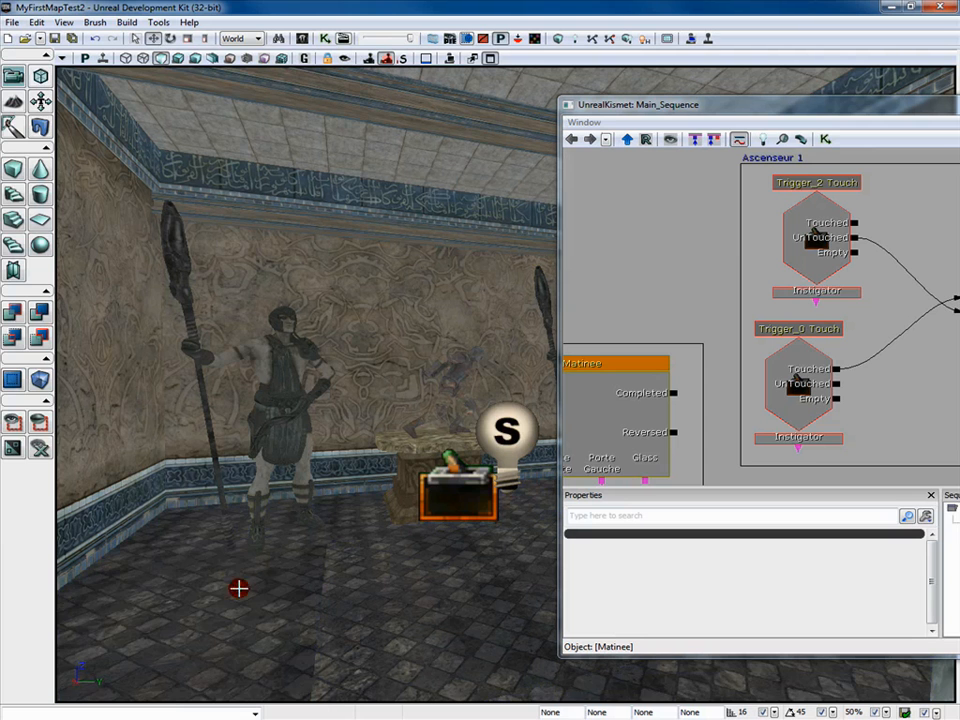
Locate the actor of the Trigger_0 Touch event in the level and turn on the collision display
double_click(782, 382)
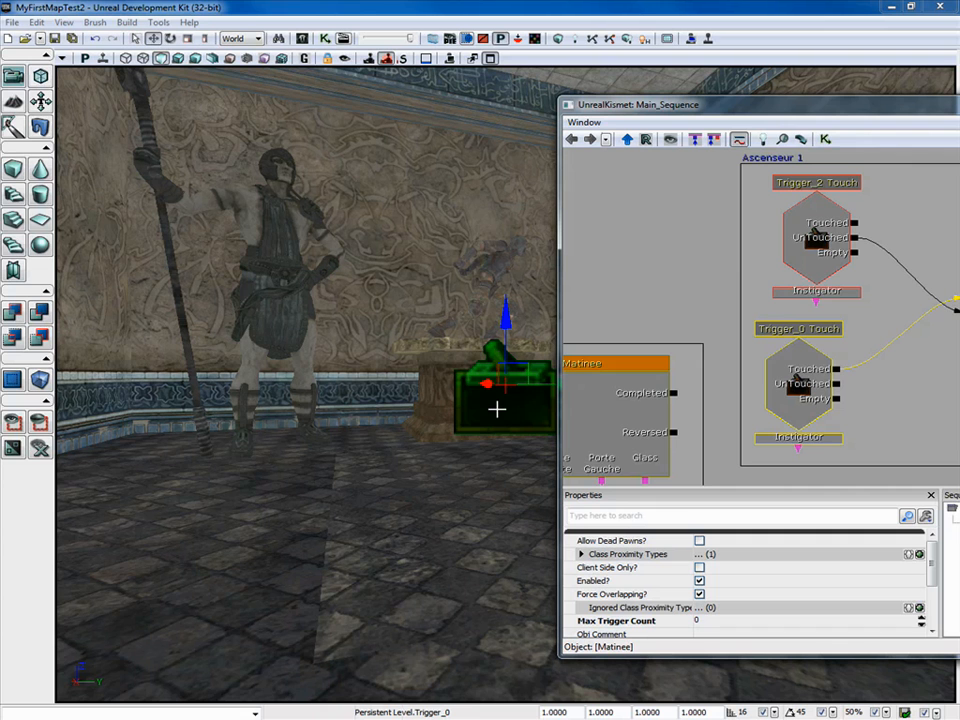
click(866, 405)
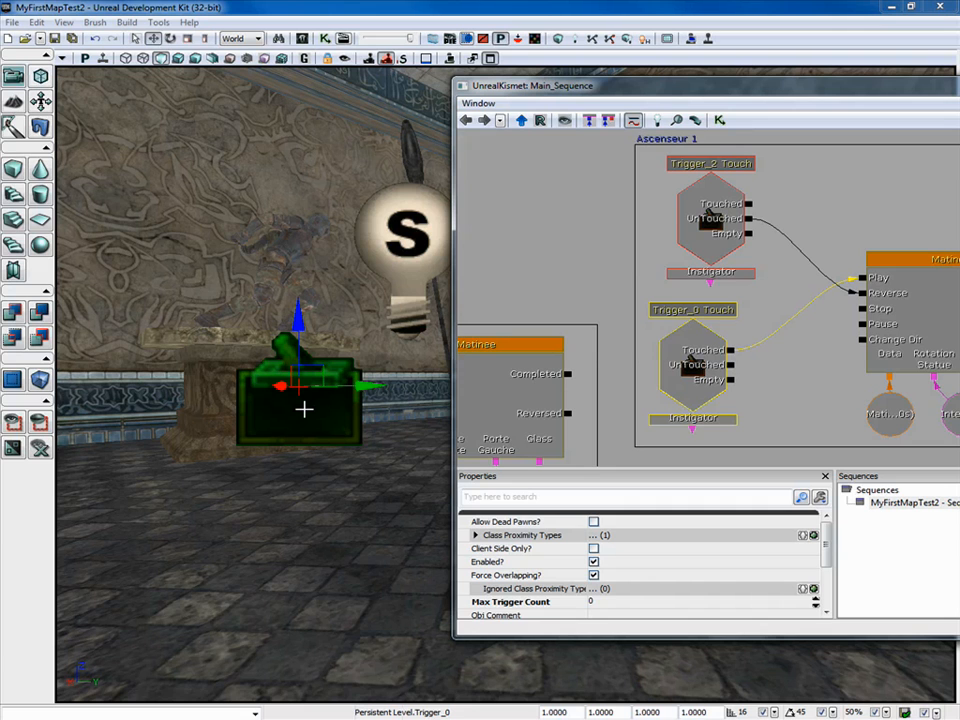
click(304, 409)
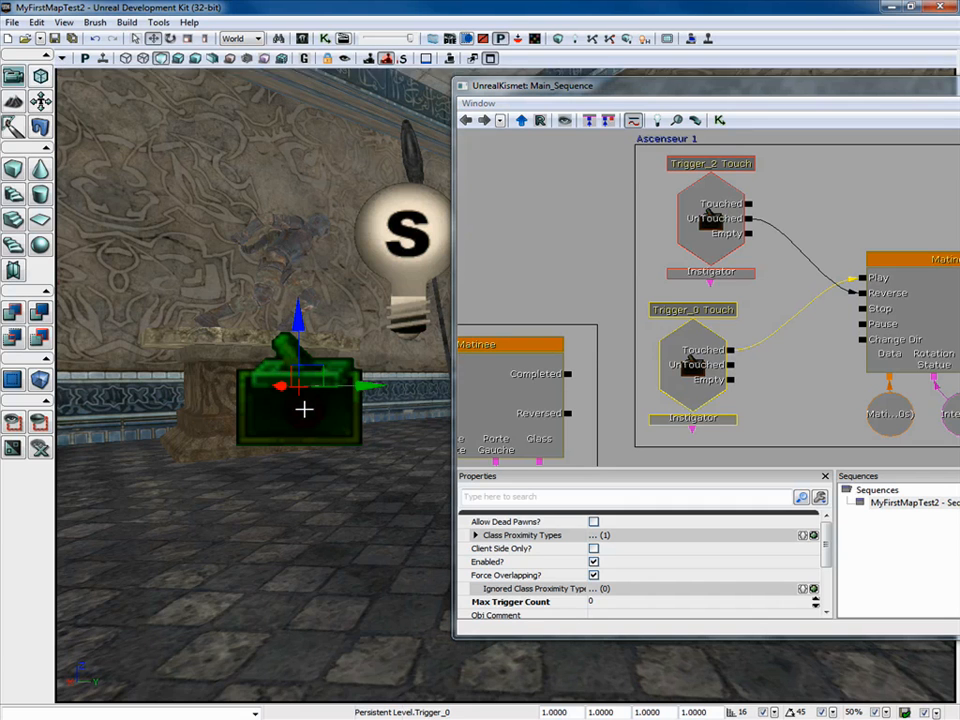
key(c)
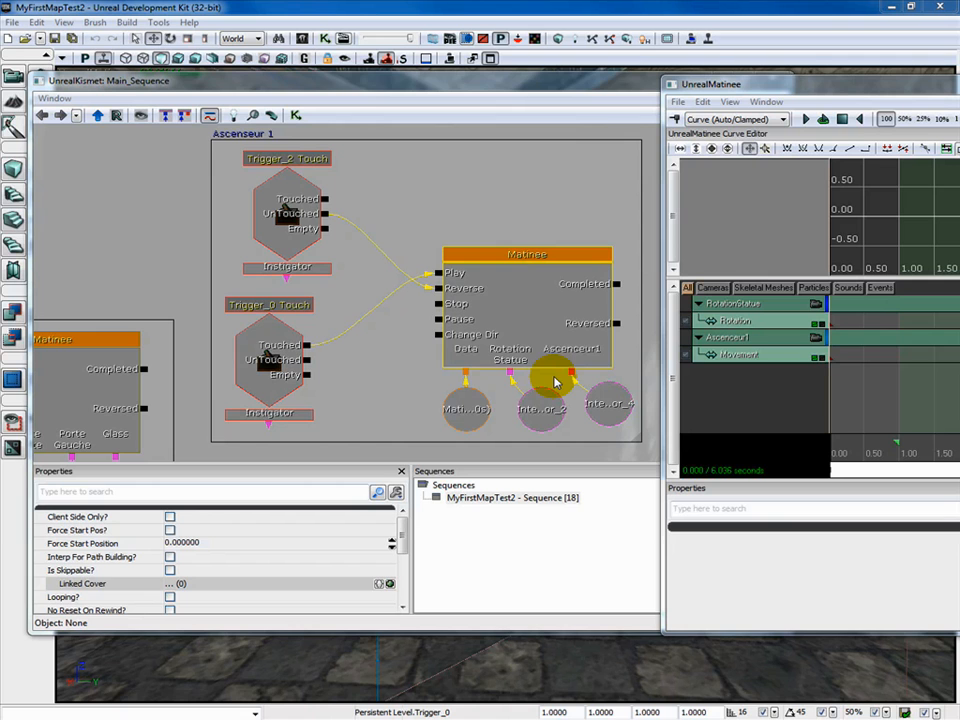
Move the Matinee window clear of the Kismet sequence and select the InterpActor_2 variable linked to Rotation Statue
click(518, 275)
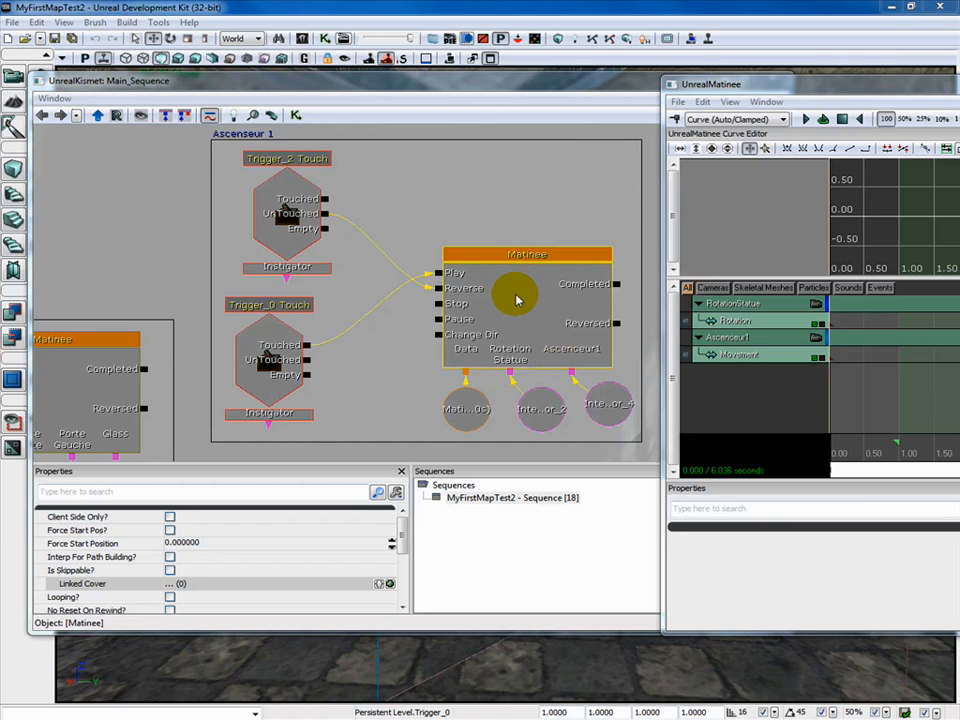
mouse_move(834, 89)
mouse_down()
mouse_move(669, 94)
mouse_move(405, 78)
mouse_move(917, 88)
mouse_move(852, 90)
mouse_up()
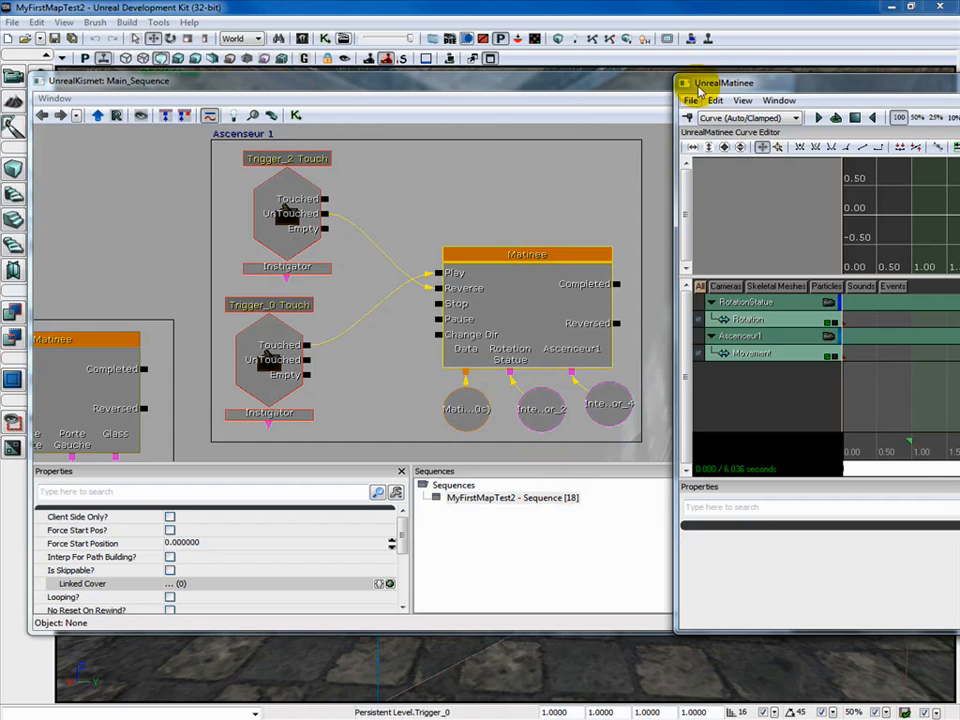
drag(745, 87, 909, 93)
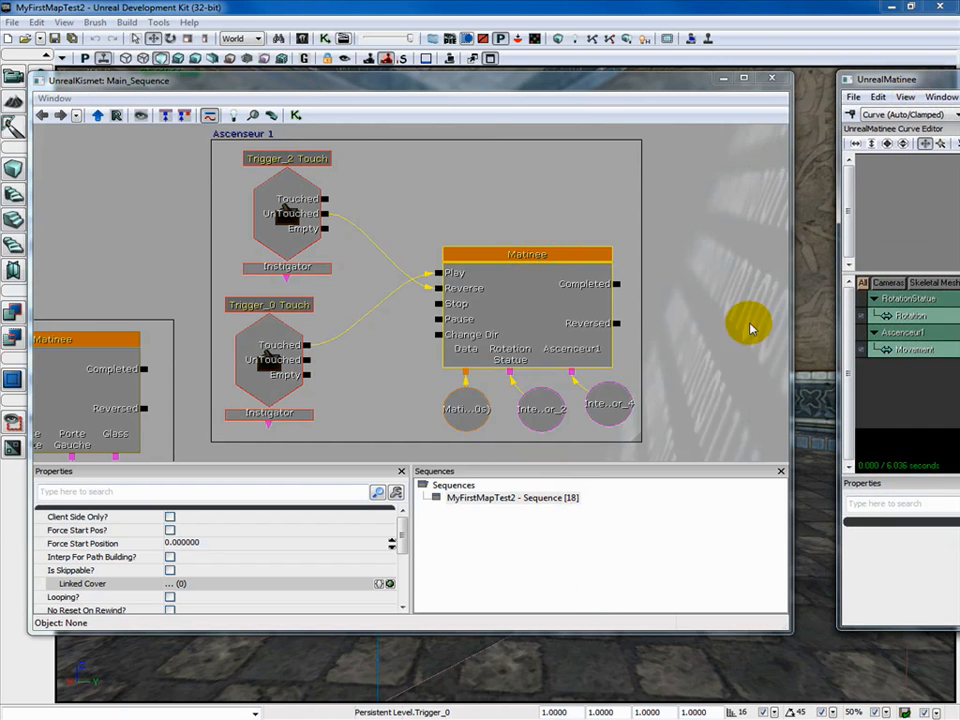
click(546, 410)
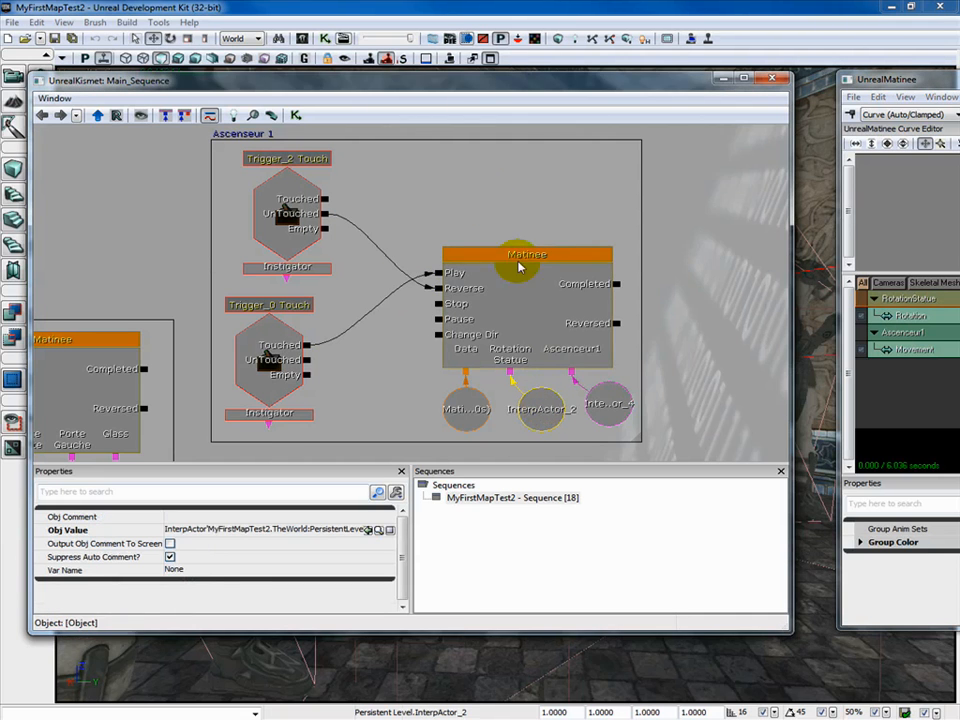
Close Kismet and briefly lock the viewport to the RotationStatue group in Matinee
click(772, 78)
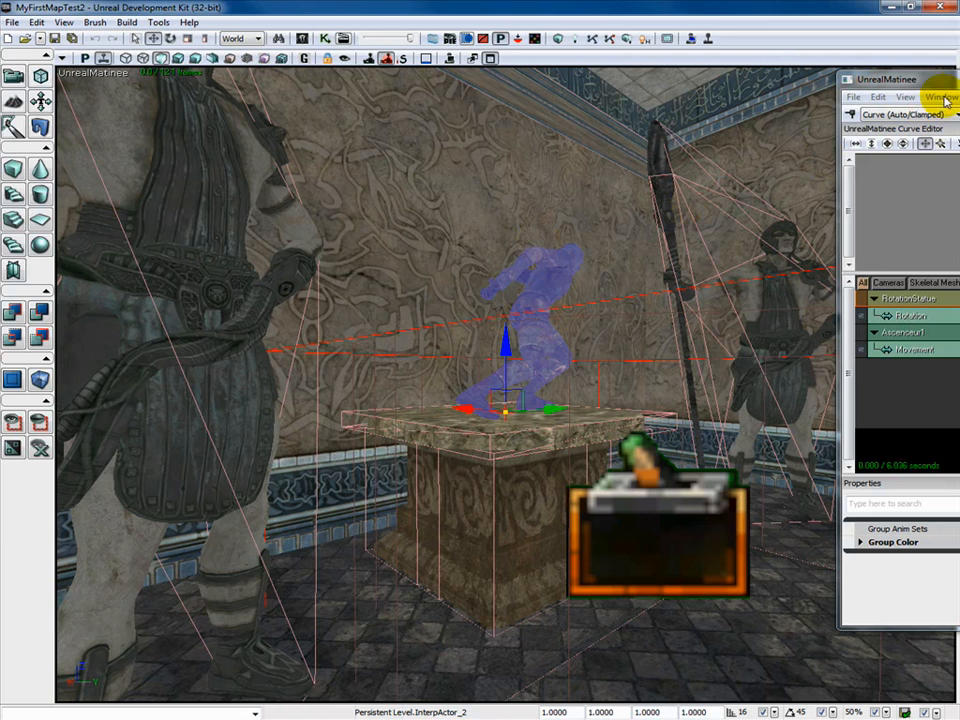
drag(943, 88, 761, 86)
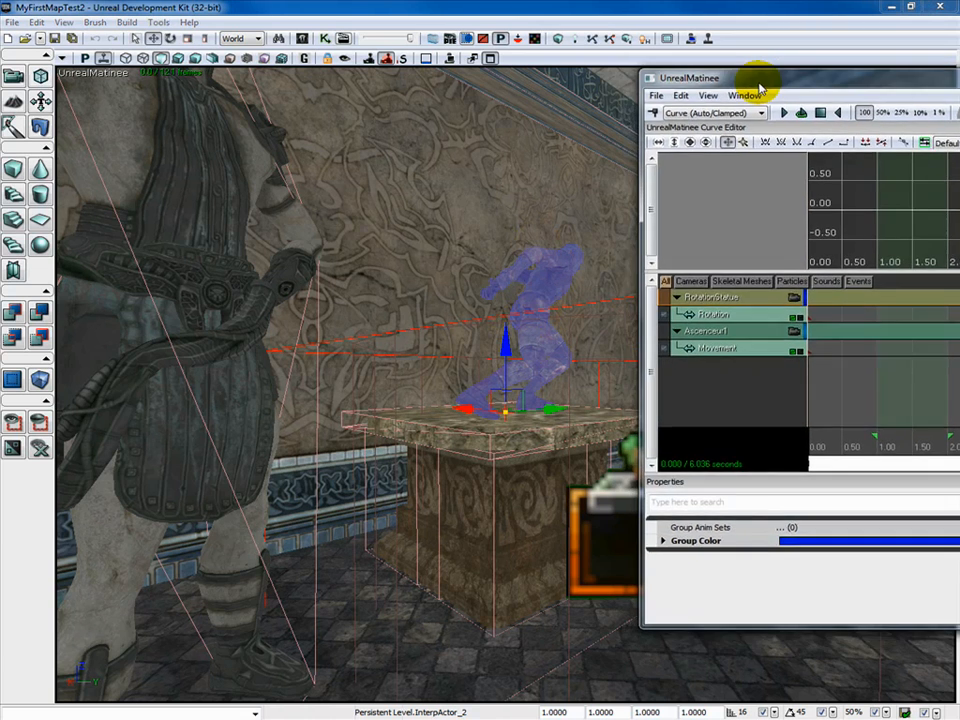
click(794, 298)
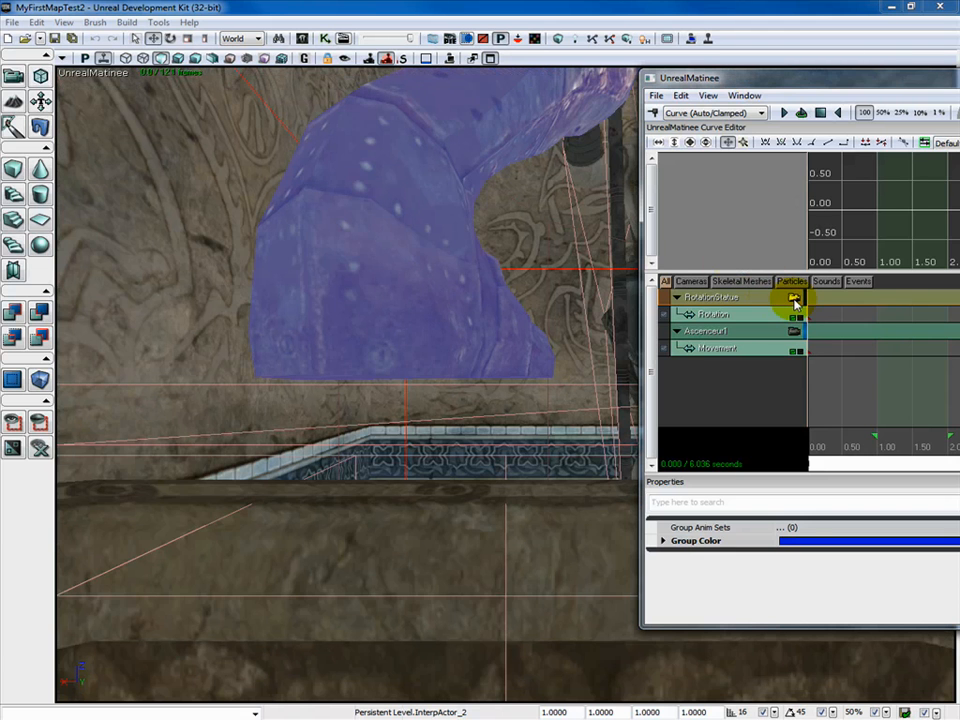
click(795, 299)
Arrange the Matinee window beside a viewport view framing the running statue on its pedestal
drag(440, 291, 443, 400)
drag(868, 79, 750, 79)
drag(276, 571, 298, 585)
right_drag(298, 585, 272, 561)
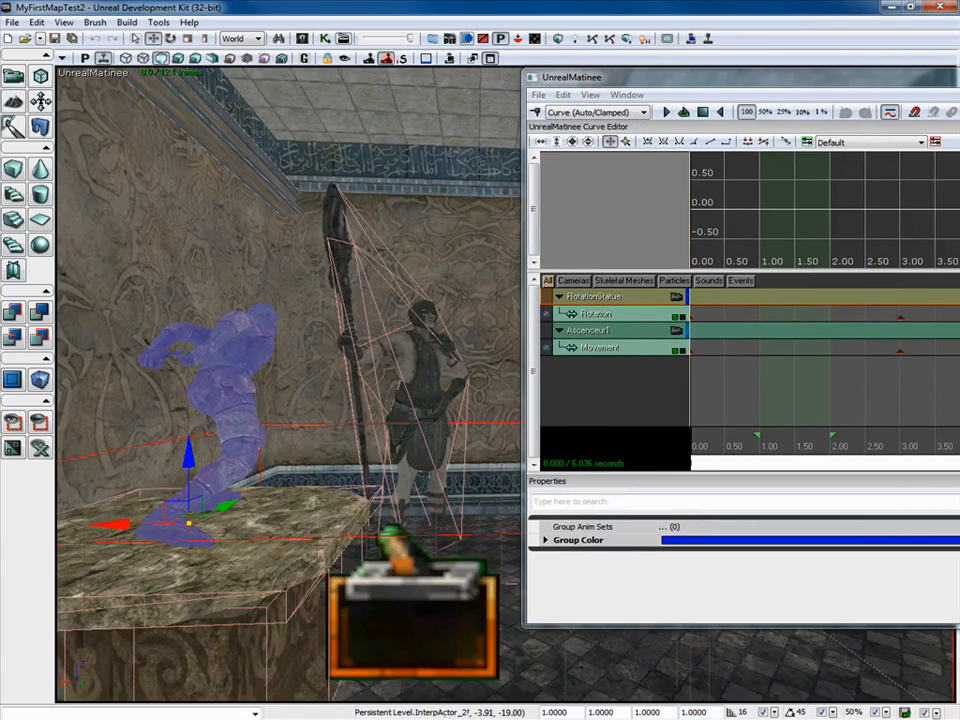
Show the options for adding a new Matinee group, dismiss them, and select the RotationStatue group
right_click(611, 384)
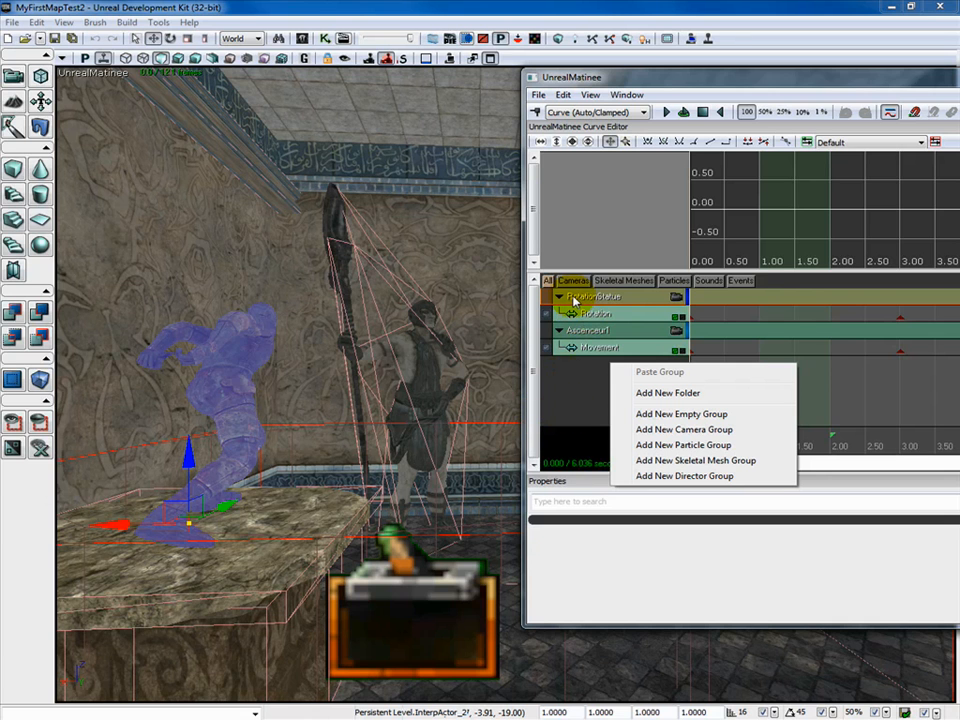
click(636, 300)
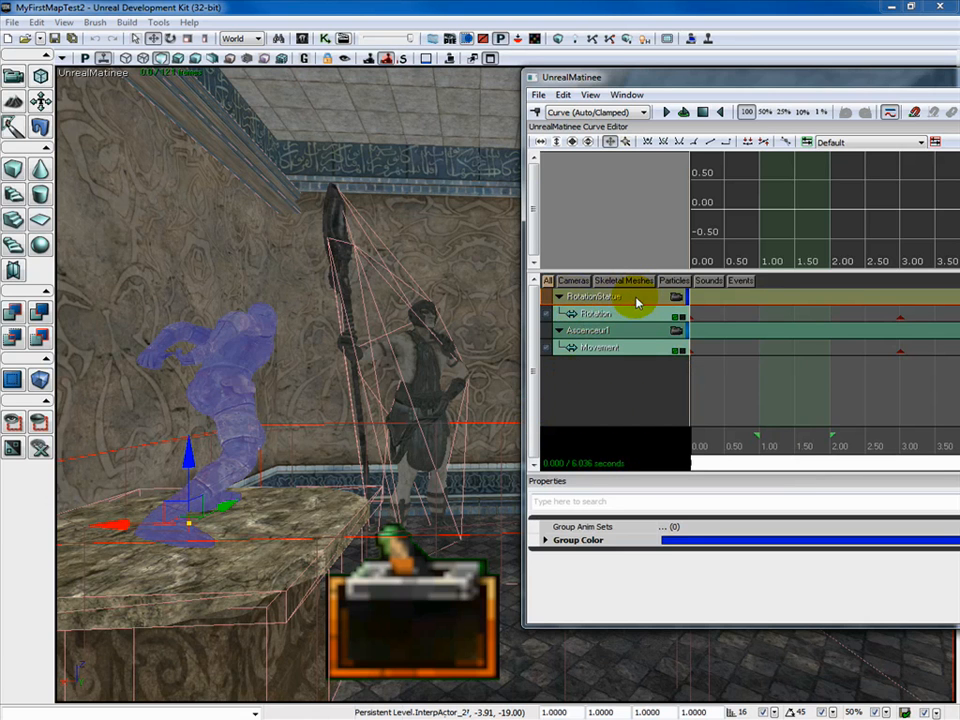
Show the track types that can be added to the RotationStatue group, dismiss them, and select the Rotation track's first keyframe
right_click(636, 302)
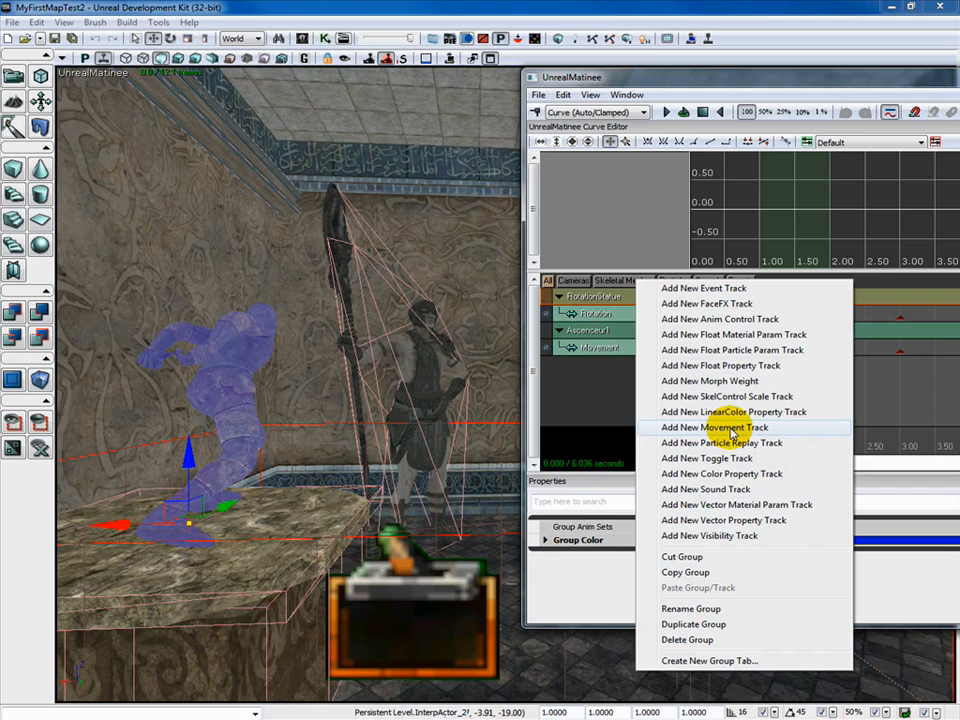
click(615, 318)
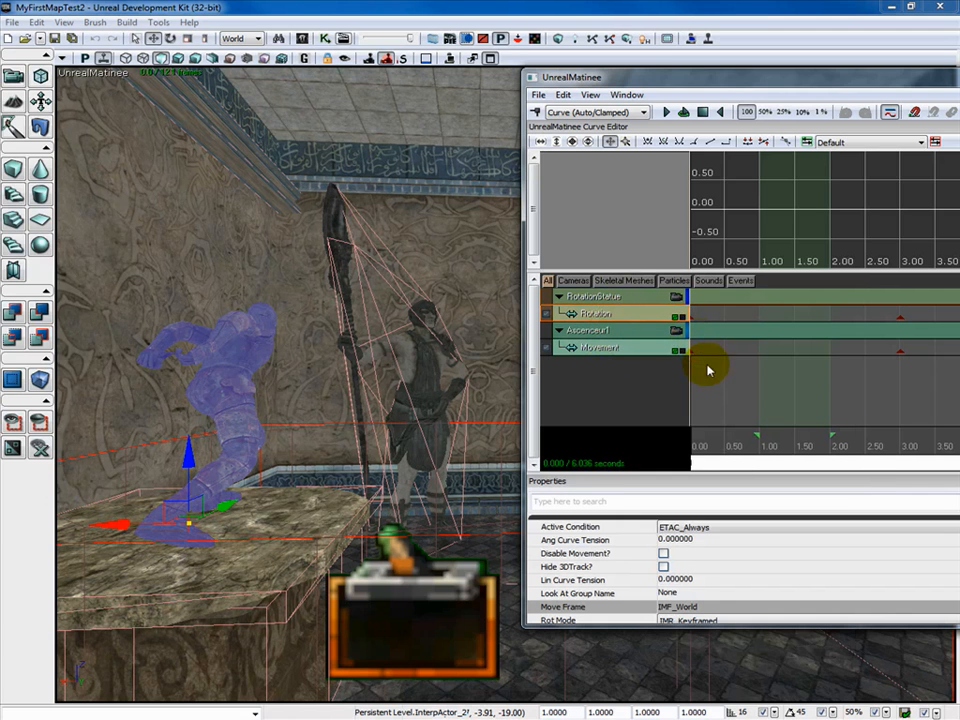
click(690, 316)
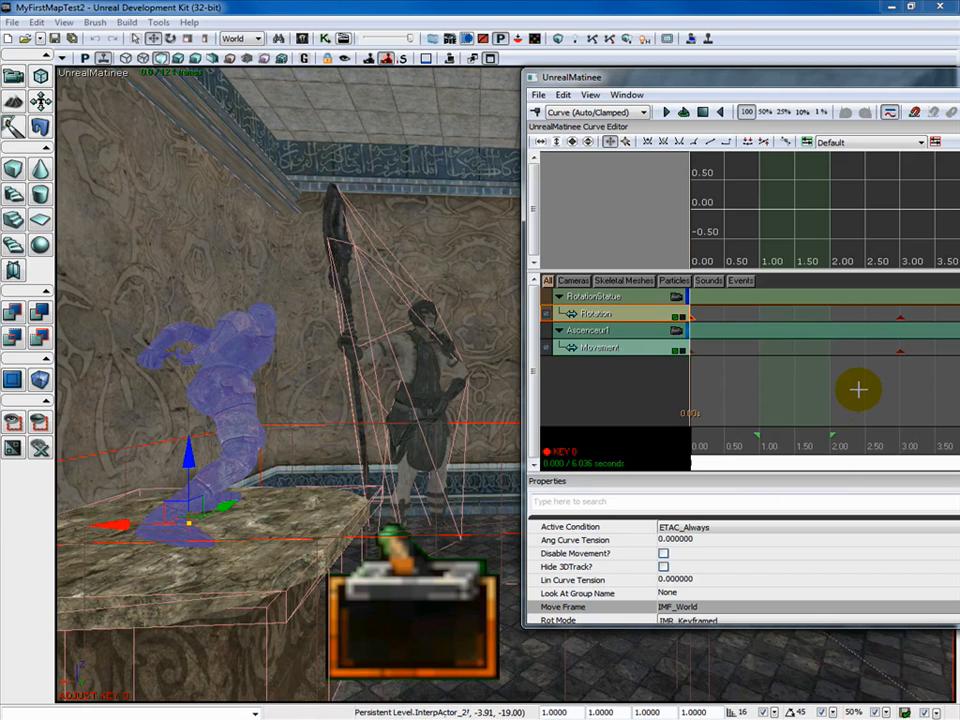
Scrub the Matinee timeline to the Rotation track's key at about 3 seconds and switch the statue's widget to rotation mode
drag(692, 450, 902, 458)
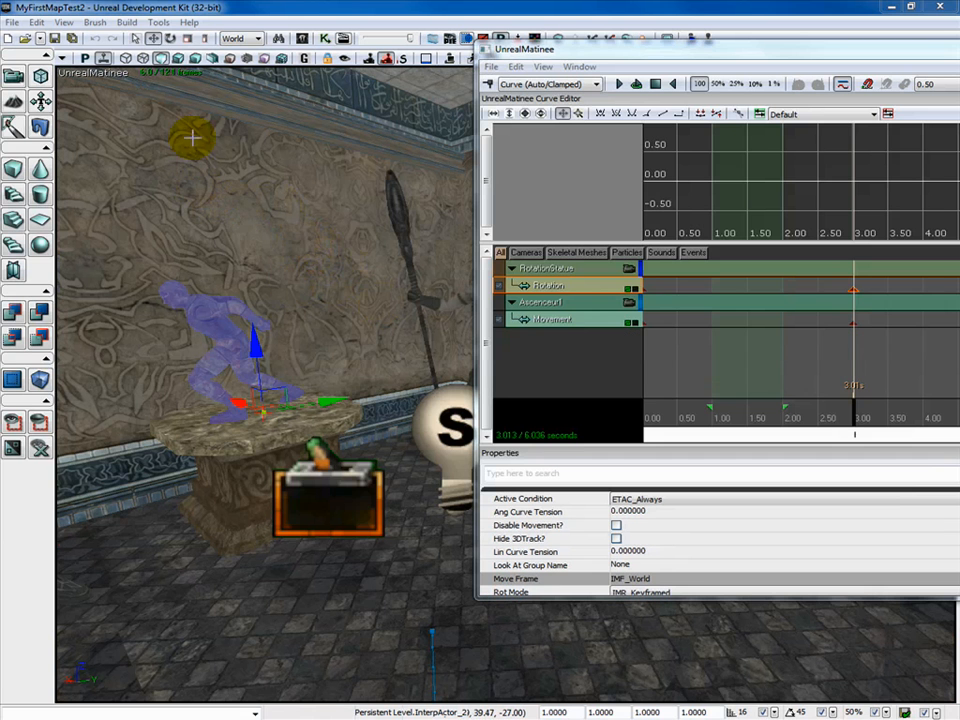
click(171, 39)
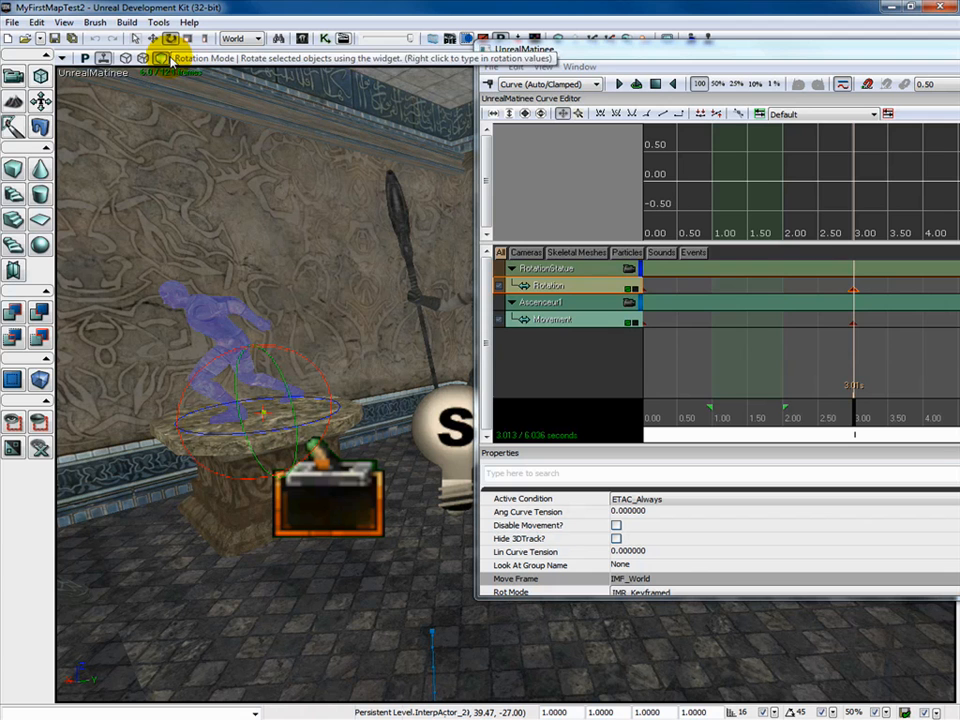
mouse_move(855, 410)
mouse_down()
mouse_move(636, 407)
mouse_move(759, 411)
mouse_move(846, 433)
mouse_move(853, 425)
mouse_up()
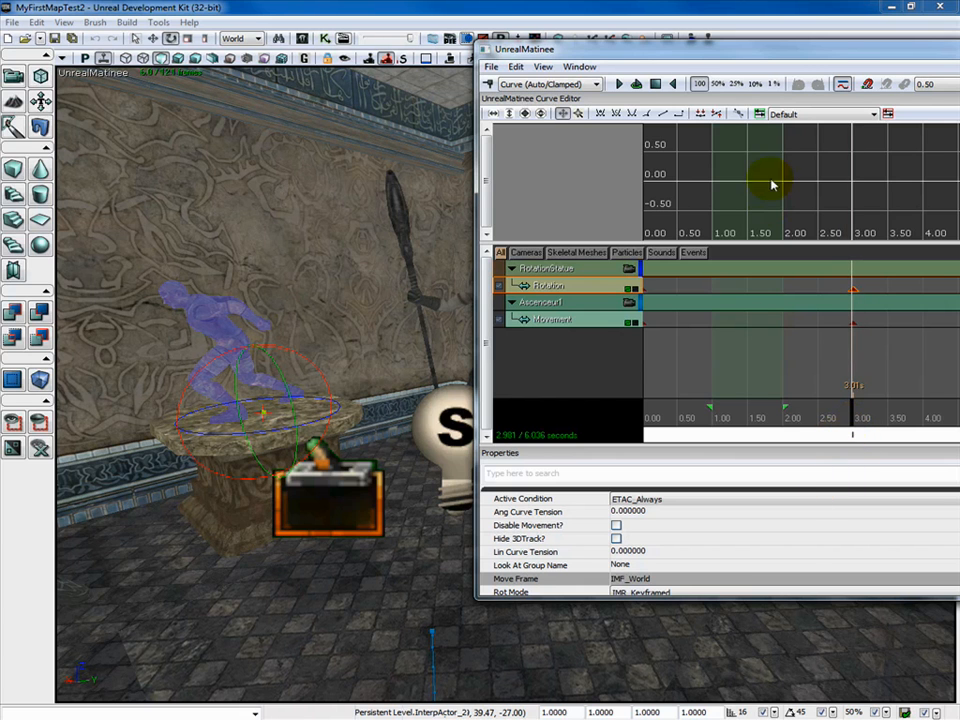
Move the Matinee window to show the full timeline and scrub past 3 seconds to the 6-second end key
mouse_move(827, 48)
mouse_down()
mouse_move(792, 44)
mouse_move(782, 30)
mouse_up()
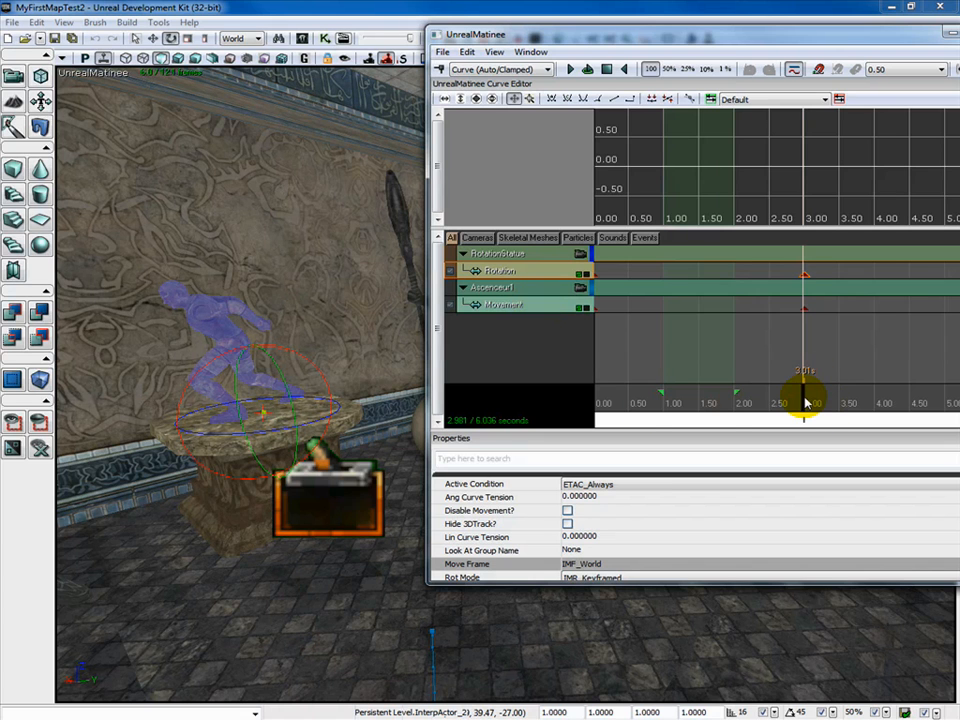
drag(806, 402, 893, 401)
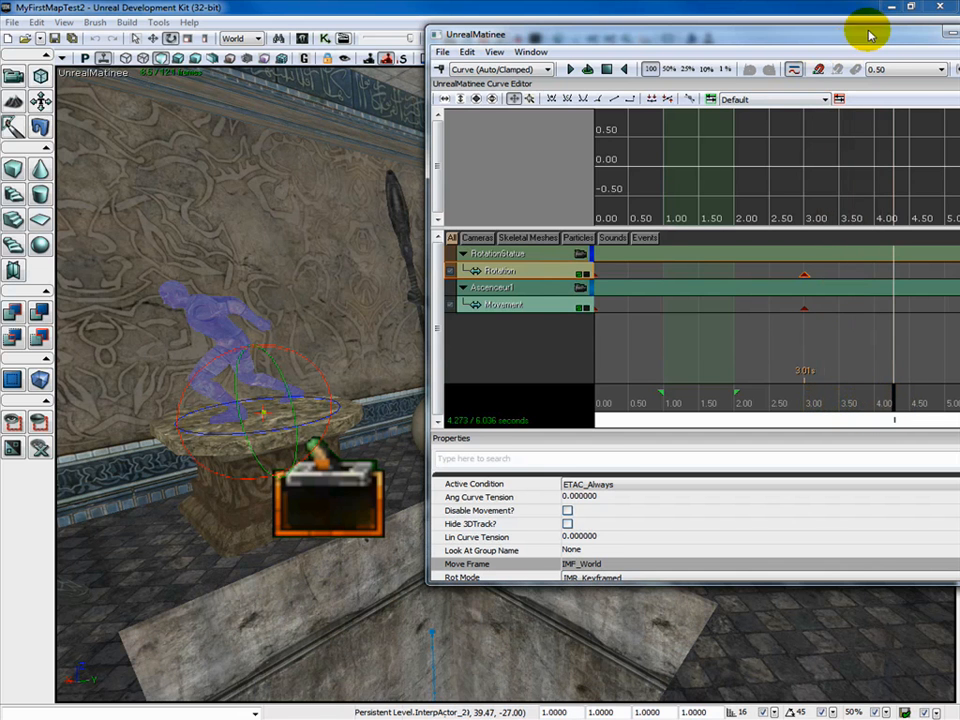
drag(869, 35, 707, 15)
scroll(787, 342, down, 3)
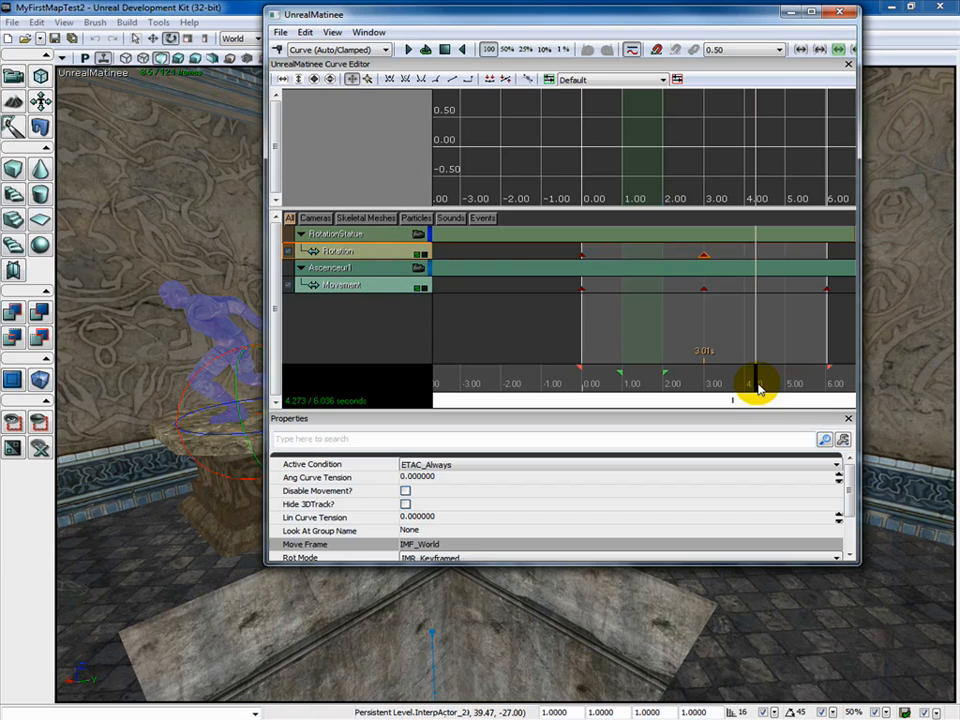
drag(757, 385, 833, 395)
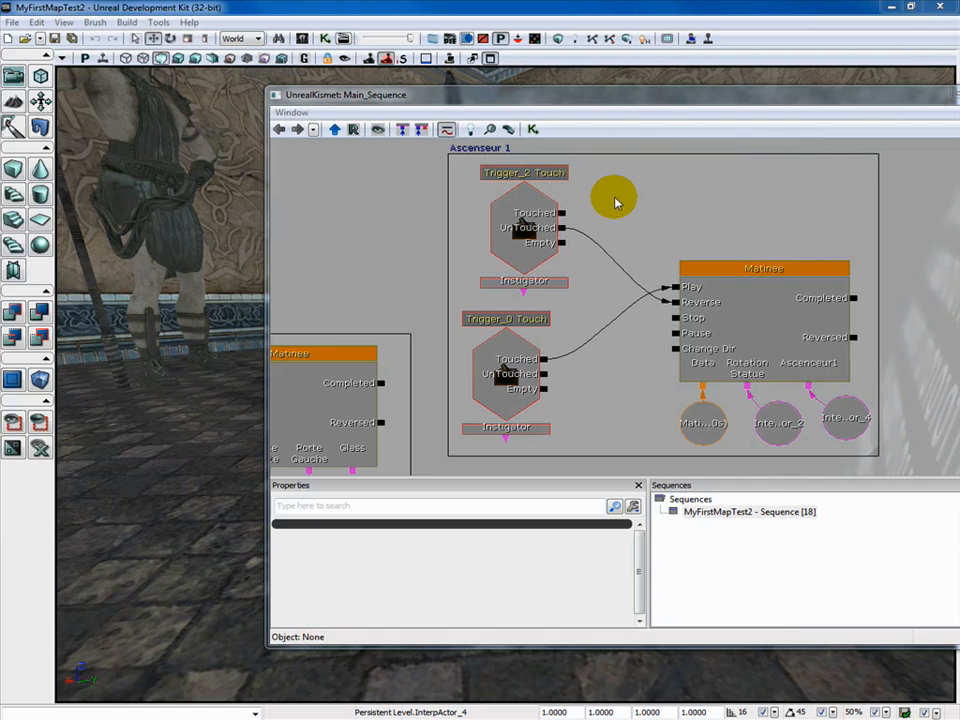
Examine the Ascenseur 1 link from Trigger_2 Touch's UnTouched output to the Matinee's Reverse input in Kismet
click(520, 211)
click(681, 308)
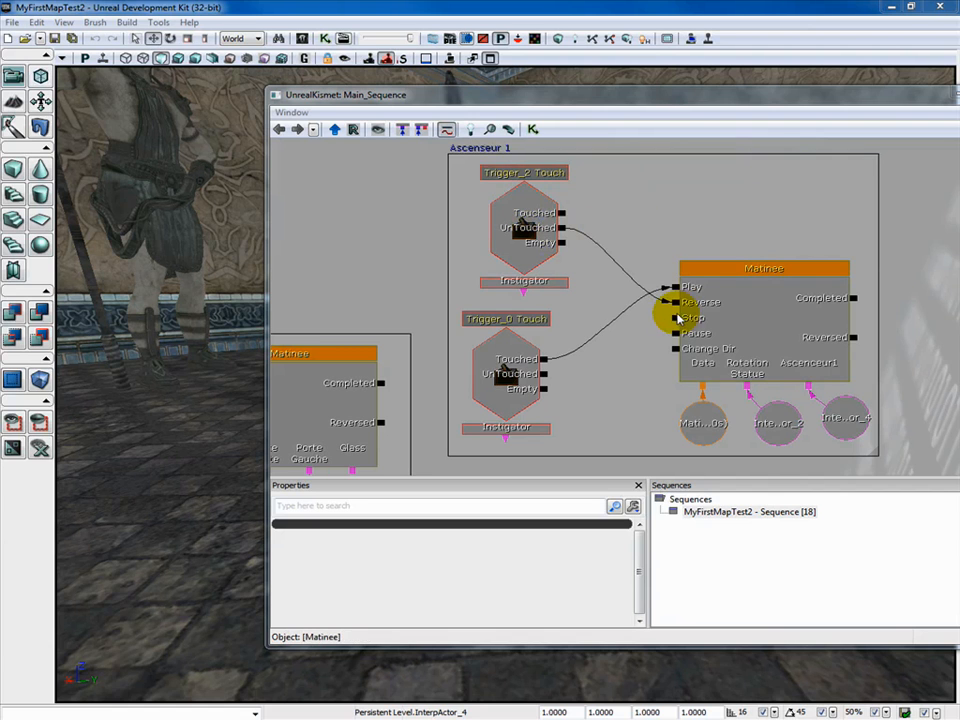
click(508, 230)
click(628, 257)
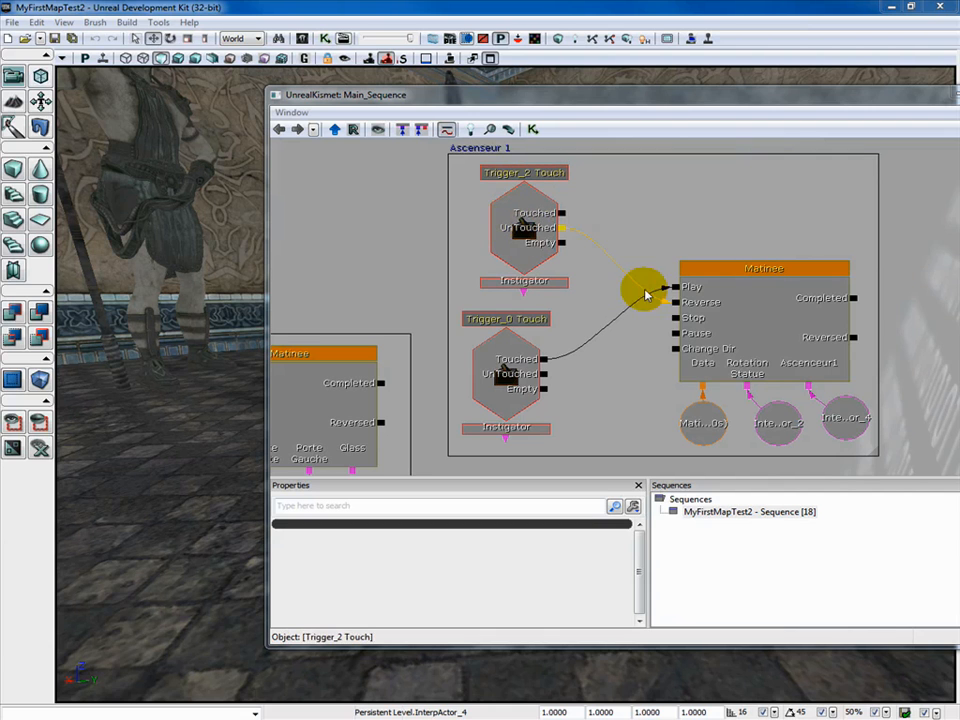
click(733, 306)
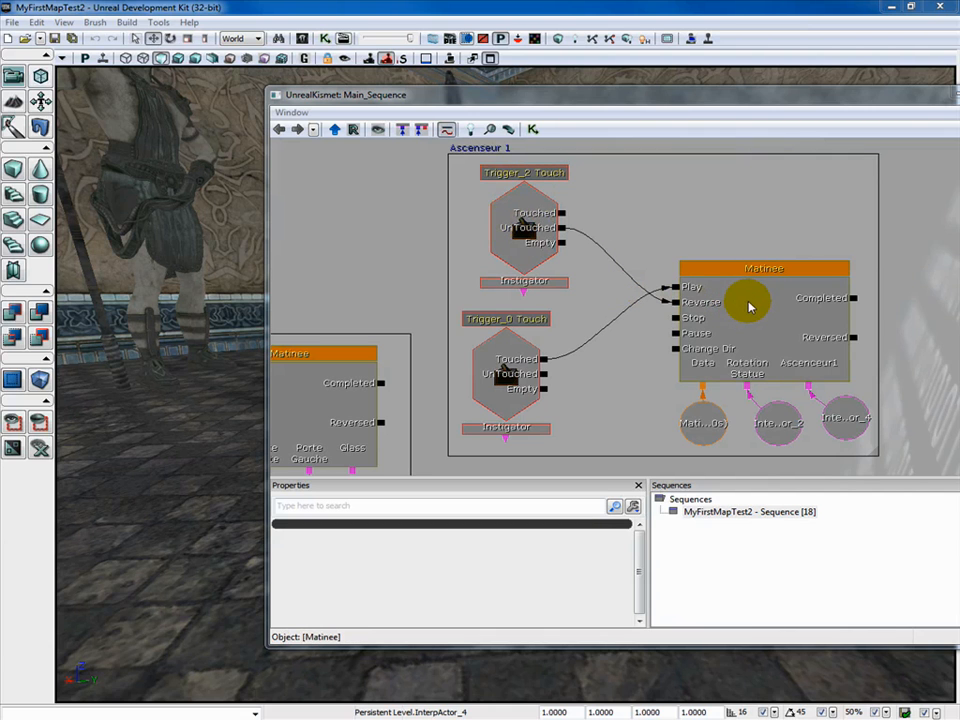
Locate the Trigger_2 Touch event's trigger in the level viewport, then examine the event's Max Trigger Count property in Kismet
click(542, 258)
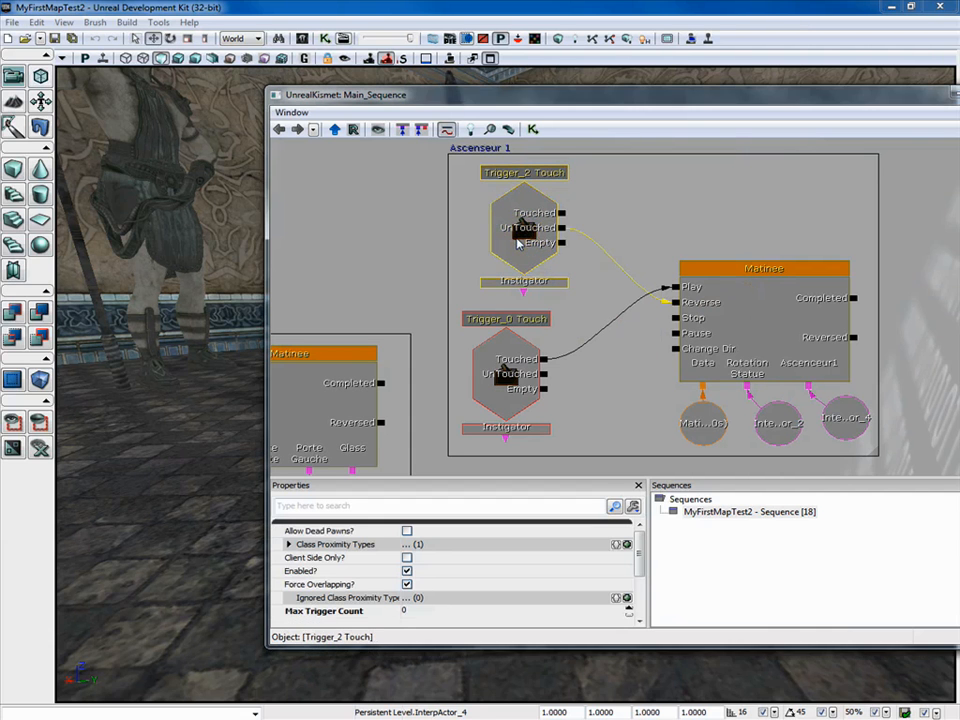
double_click(516, 238)
drag(525, 100, 950, 107)
drag(664, 12, 814, 157)
drag(284, 477, 334, 482)
right_drag(334, 482, 356, 482)
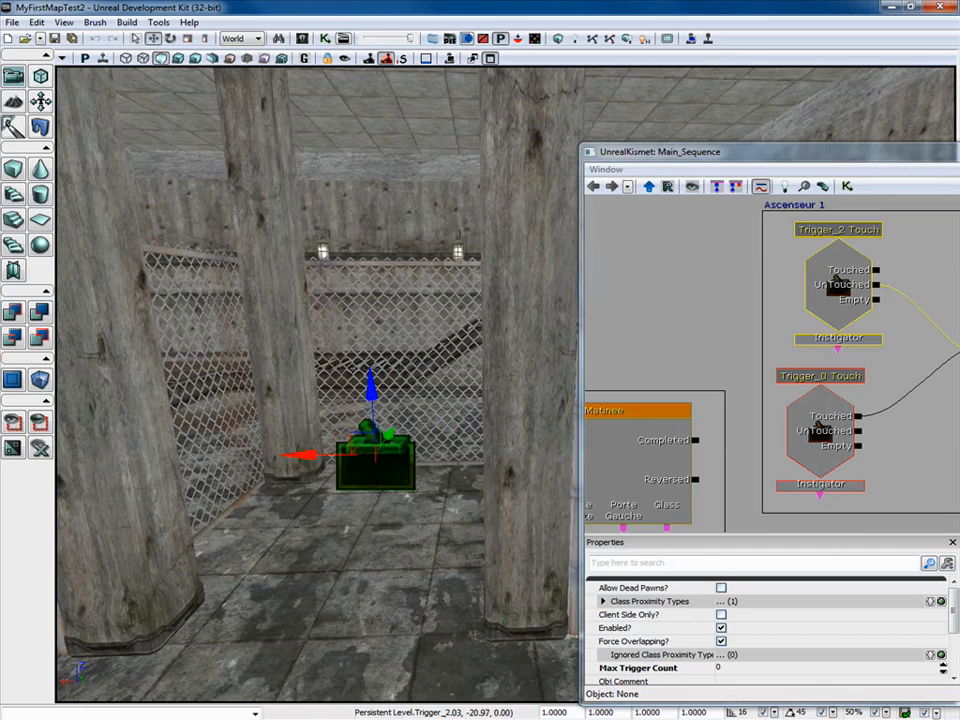
drag(846, 154, 494, 89)
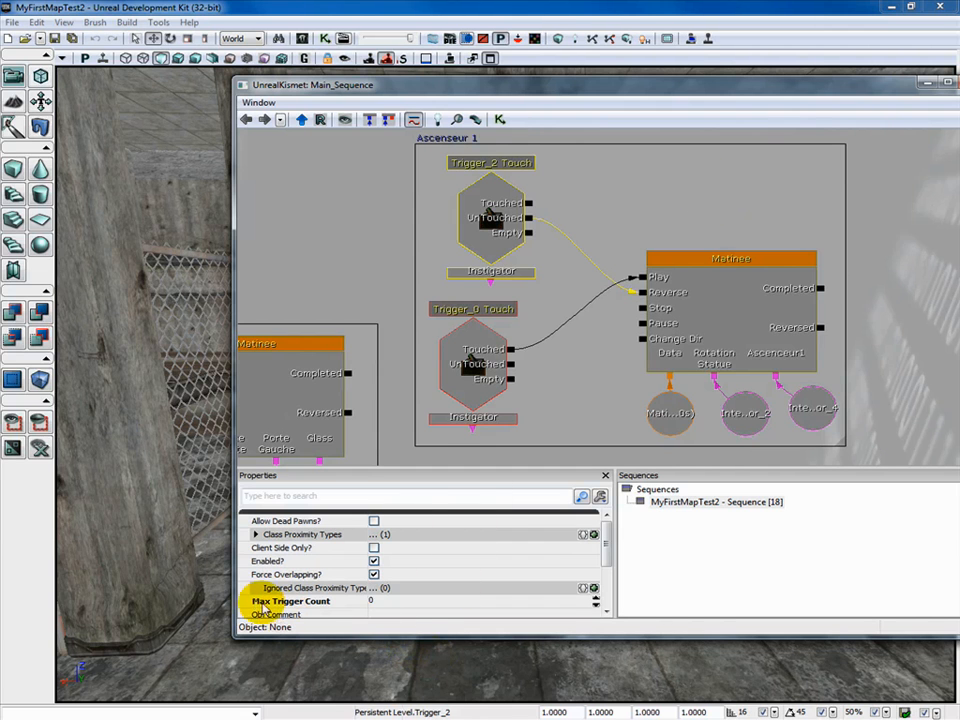
mouse_move(253, 606)
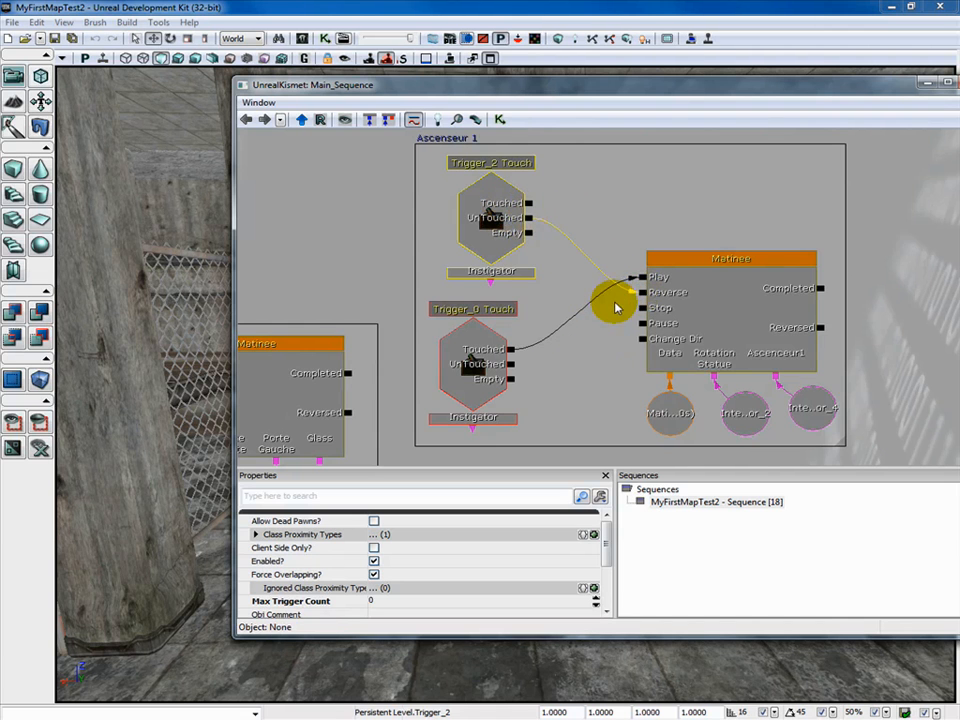
Set the activate delay on the Ascenseur 1 Matinee's Reverse input to 2
drag(614, 303, 636, 292)
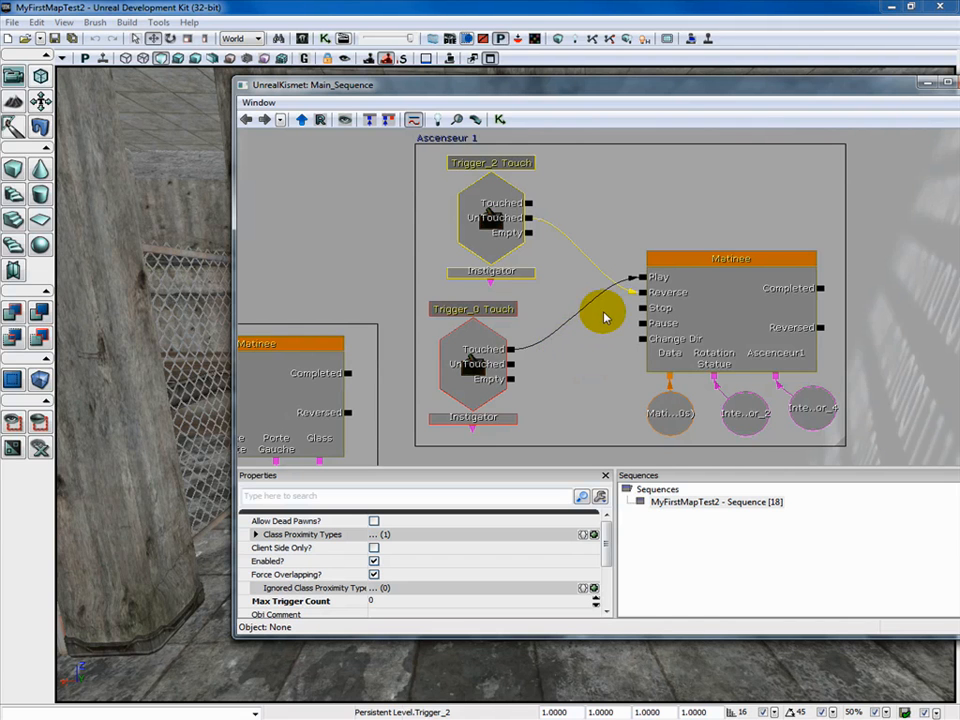
click(652, 298)
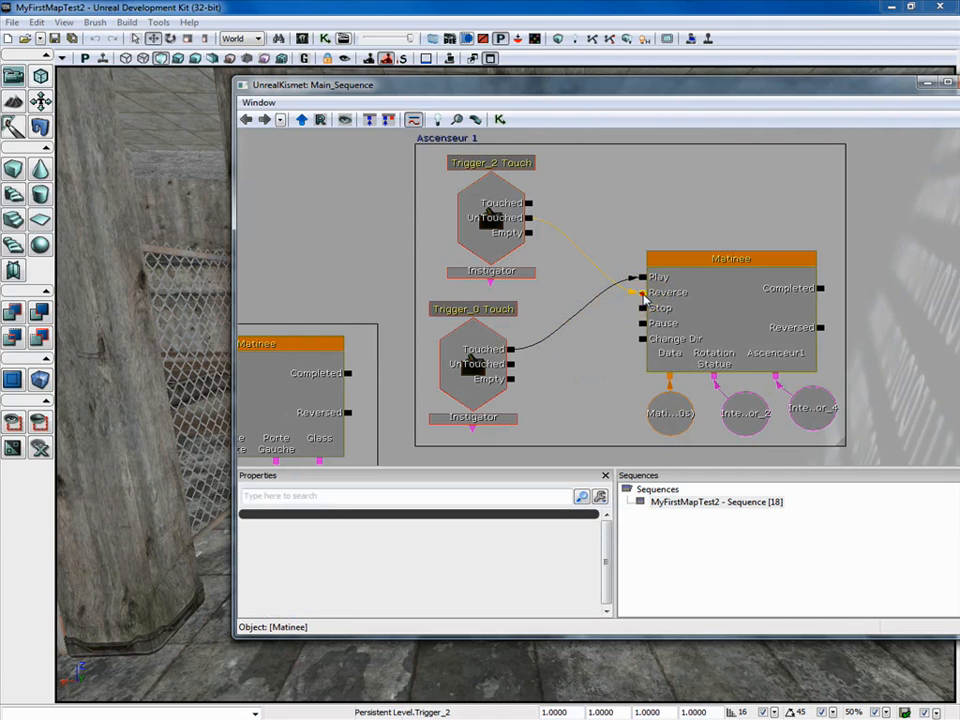
right_click(645, 299)
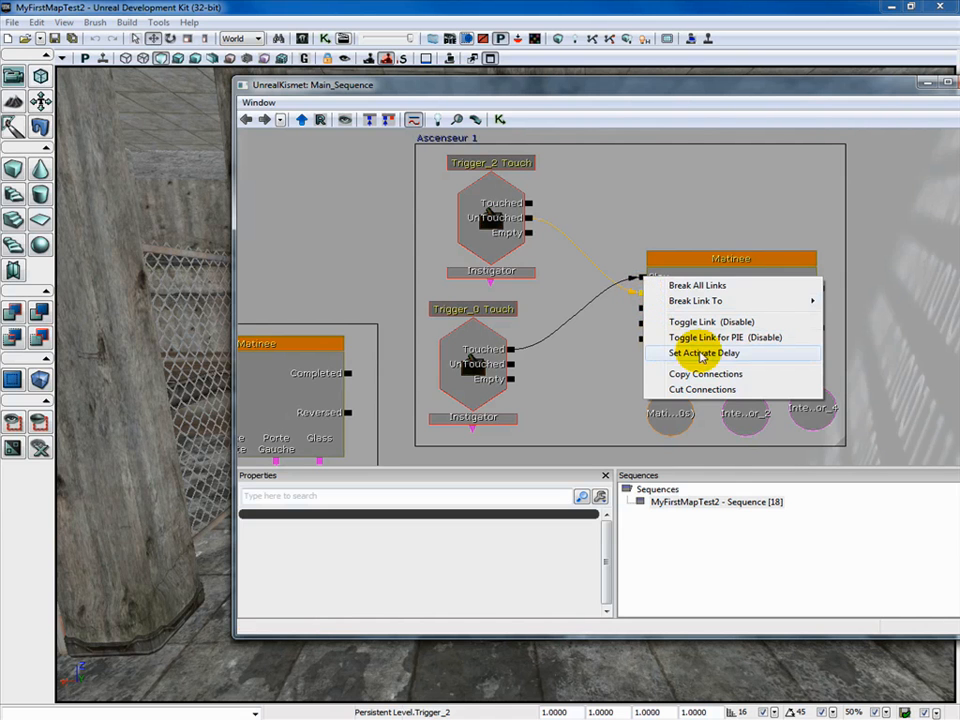
click(735, 356)
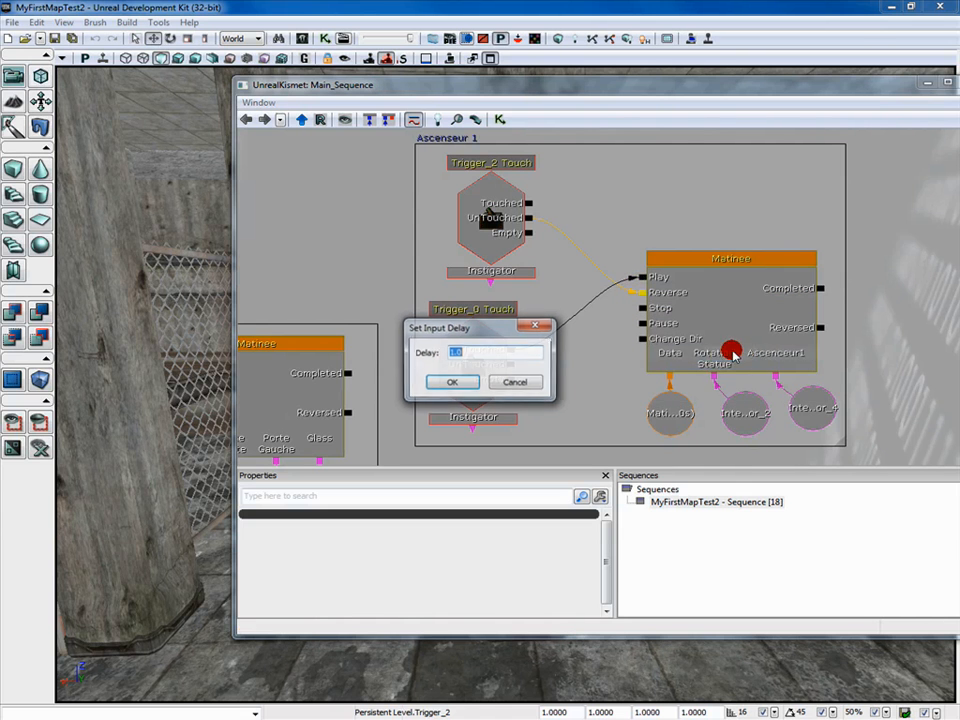
click(487, 354)
double_click(458, 353)
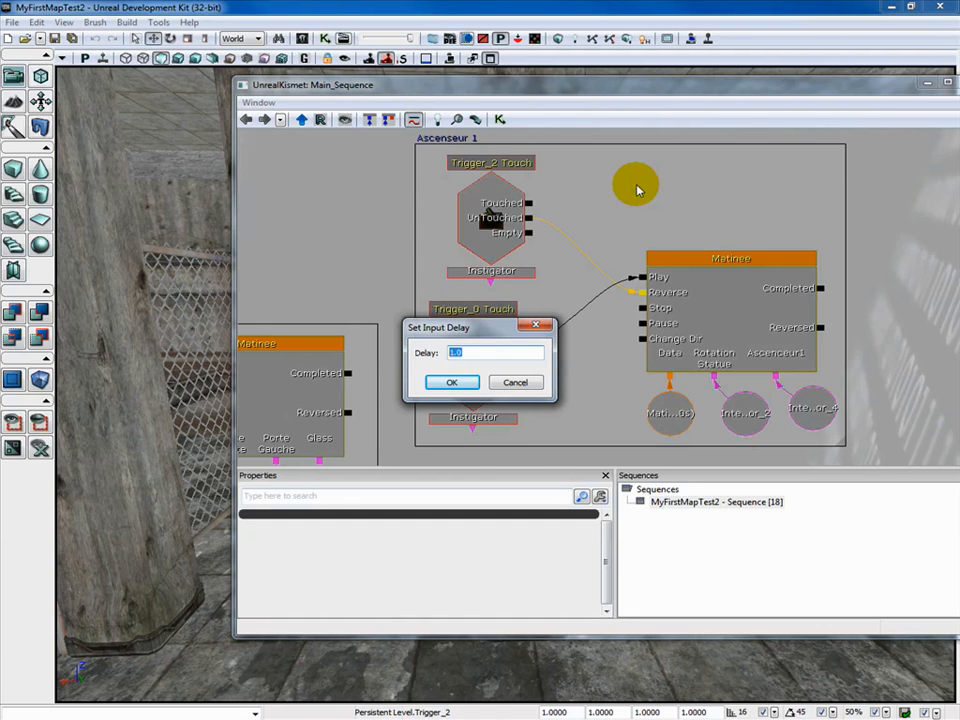
text(2)
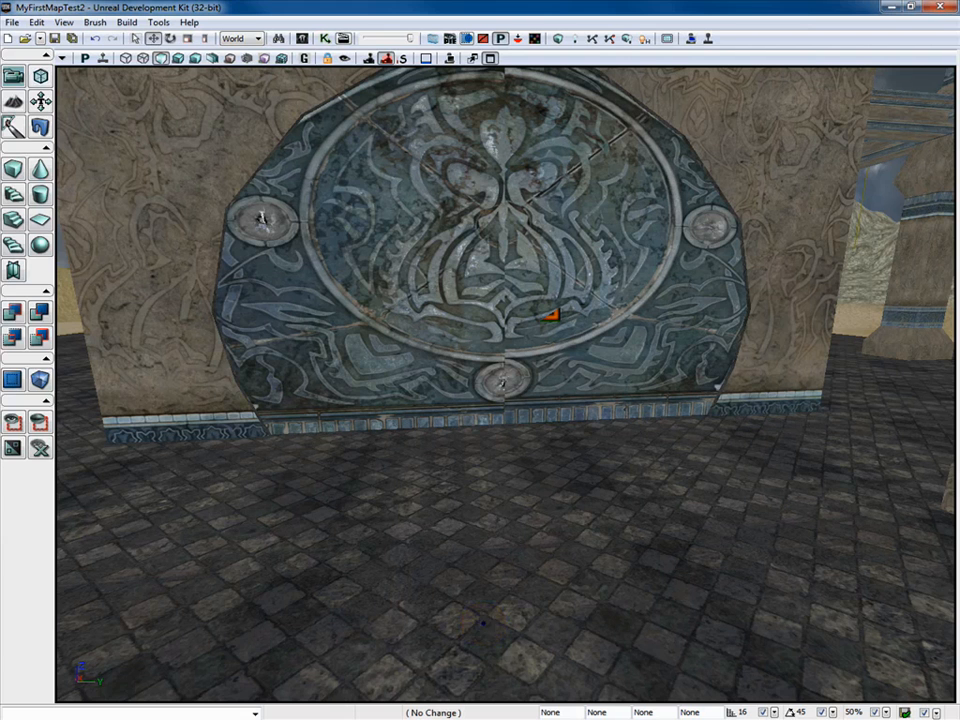
Play the level in the viewport from the floor before the circular door and walk inside to the running statue
right_click(483, 624)
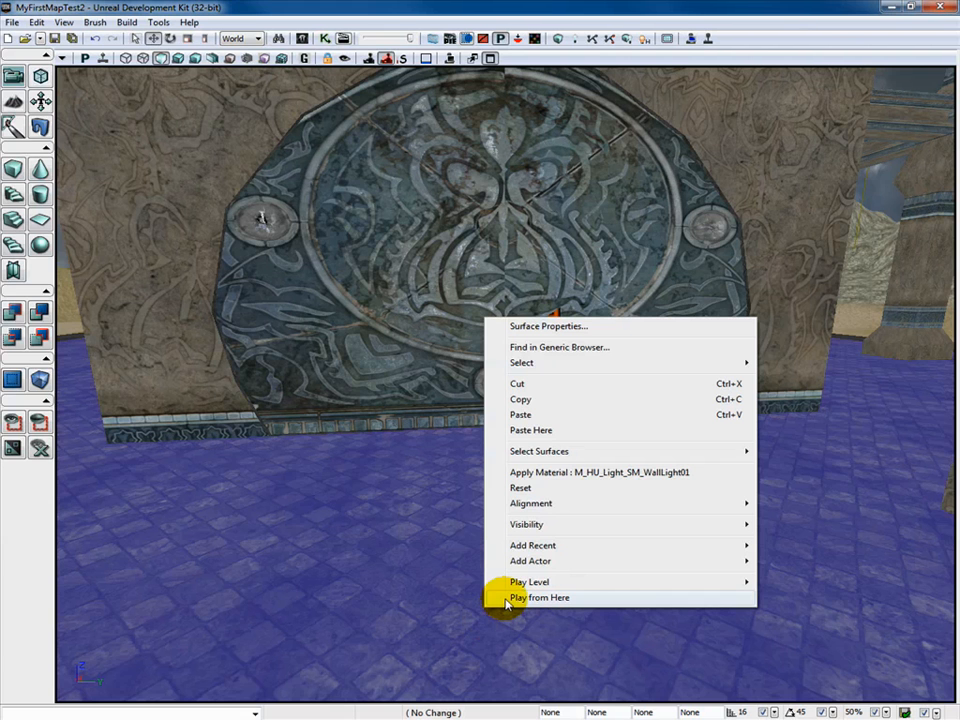
mouse_move(514, 580)
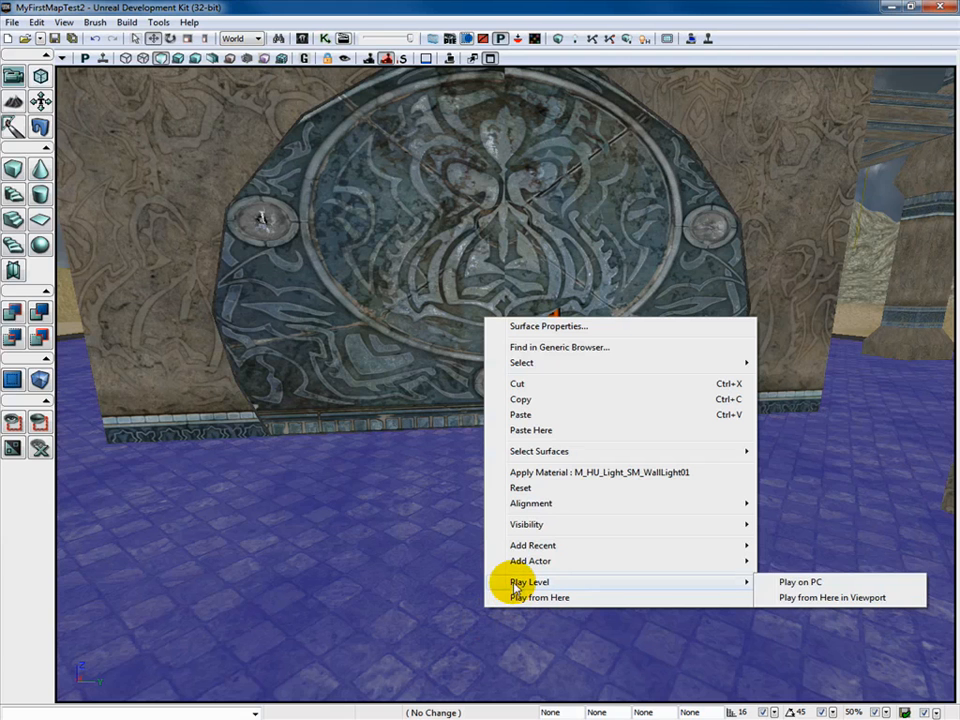
click(866, 598)
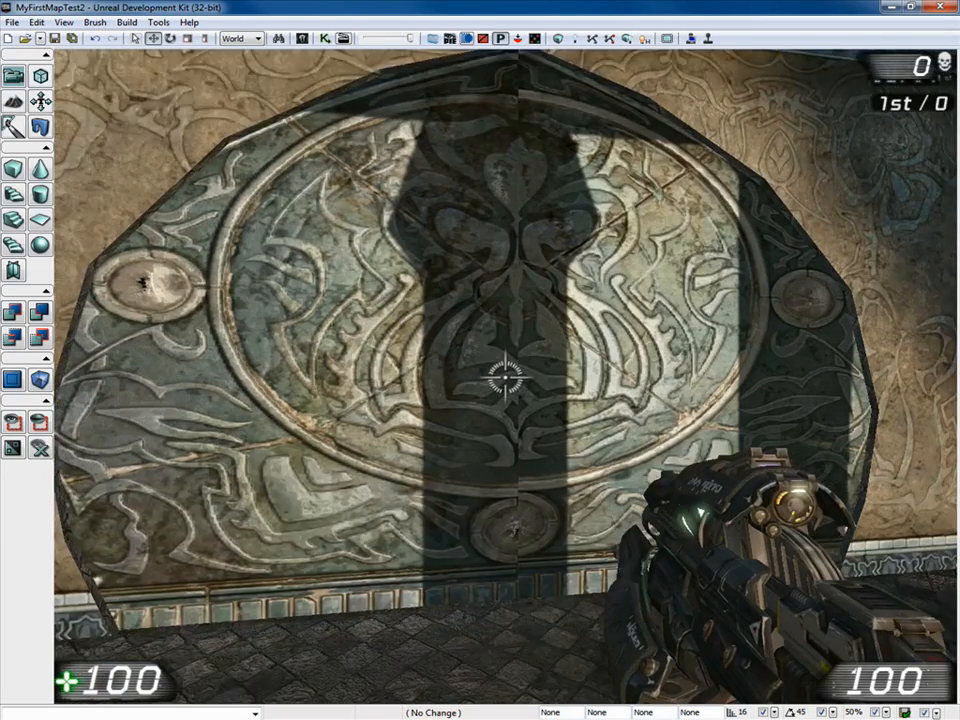
key(w)
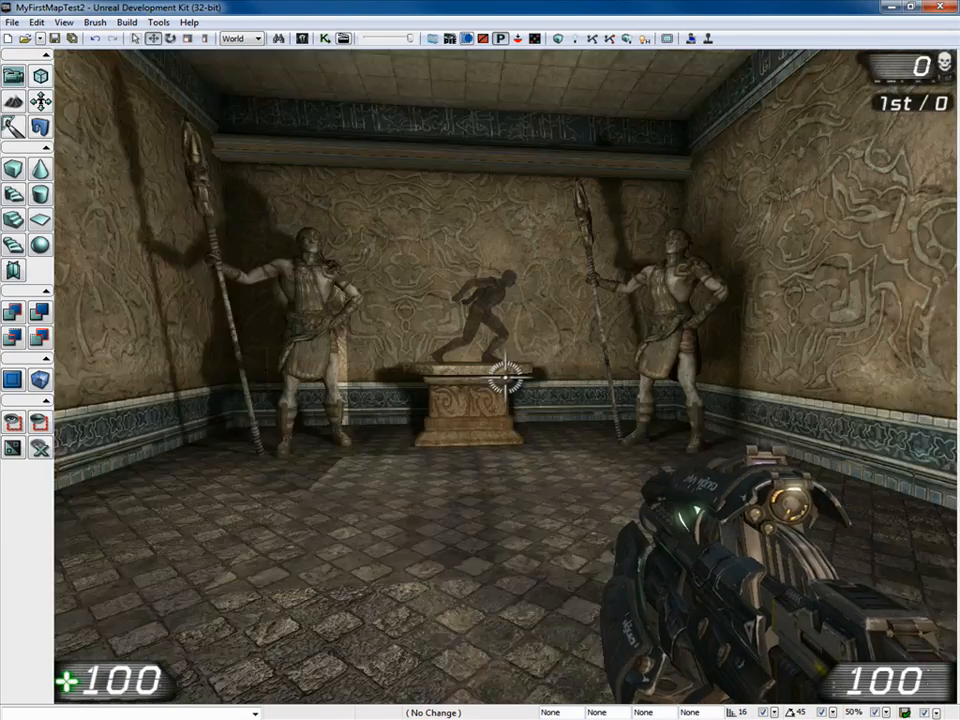
key(w)
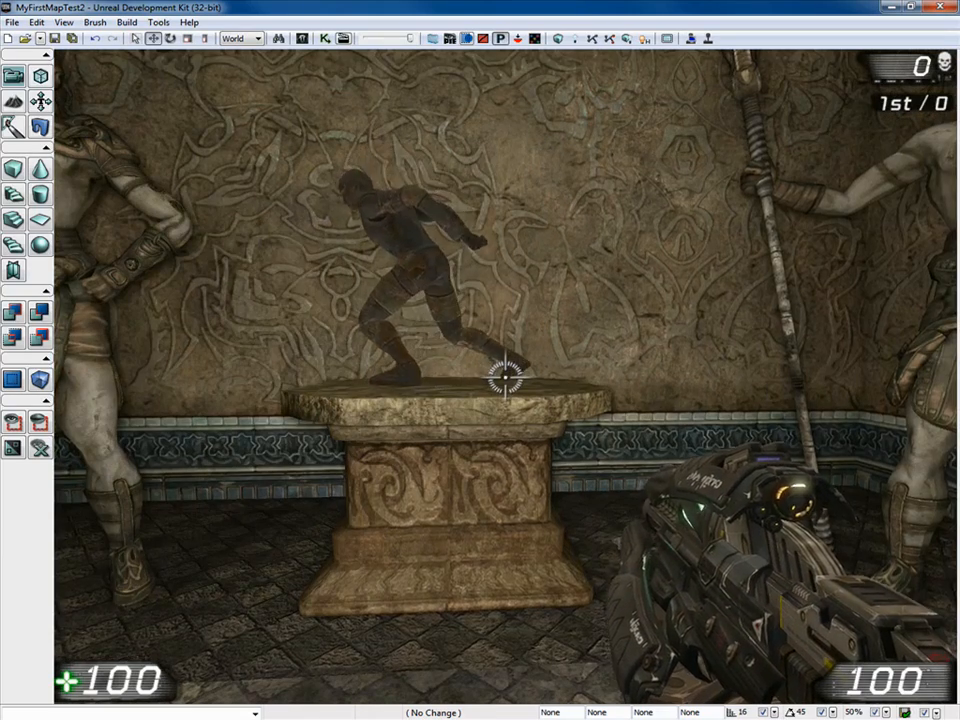
Ride the elevator down in the play session and walk through the underground room into the rocky tunnel
key(s)
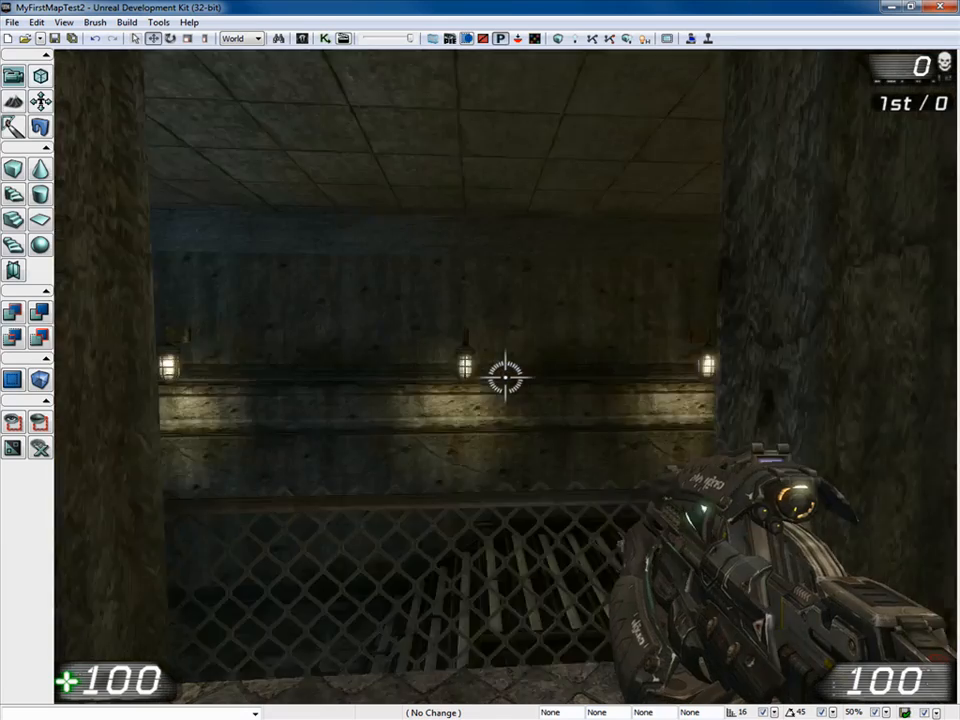
key(d)
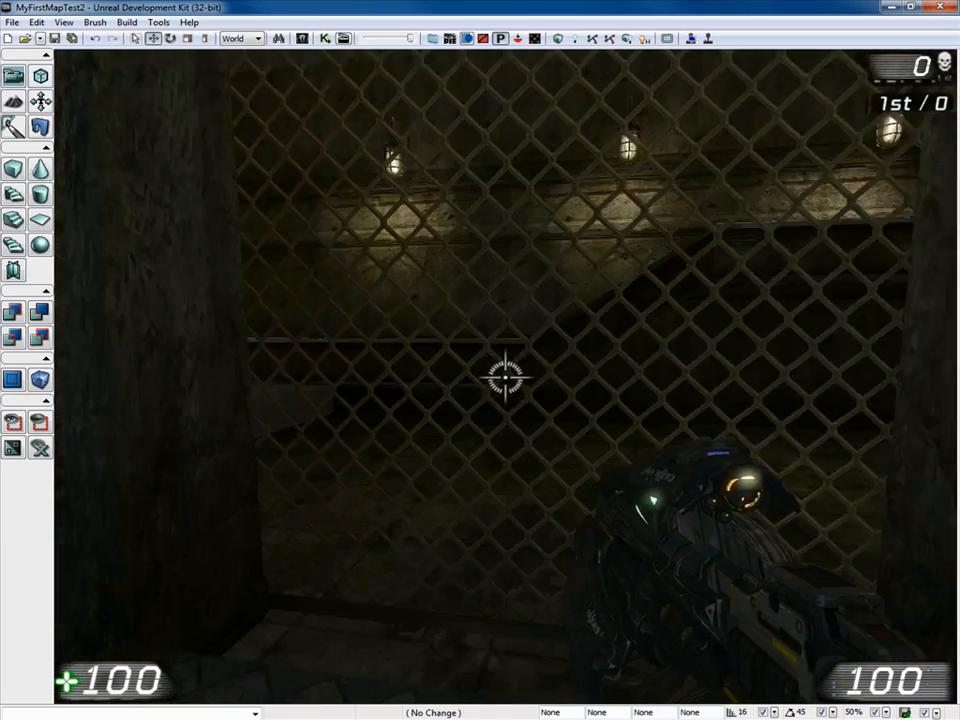
key(d)
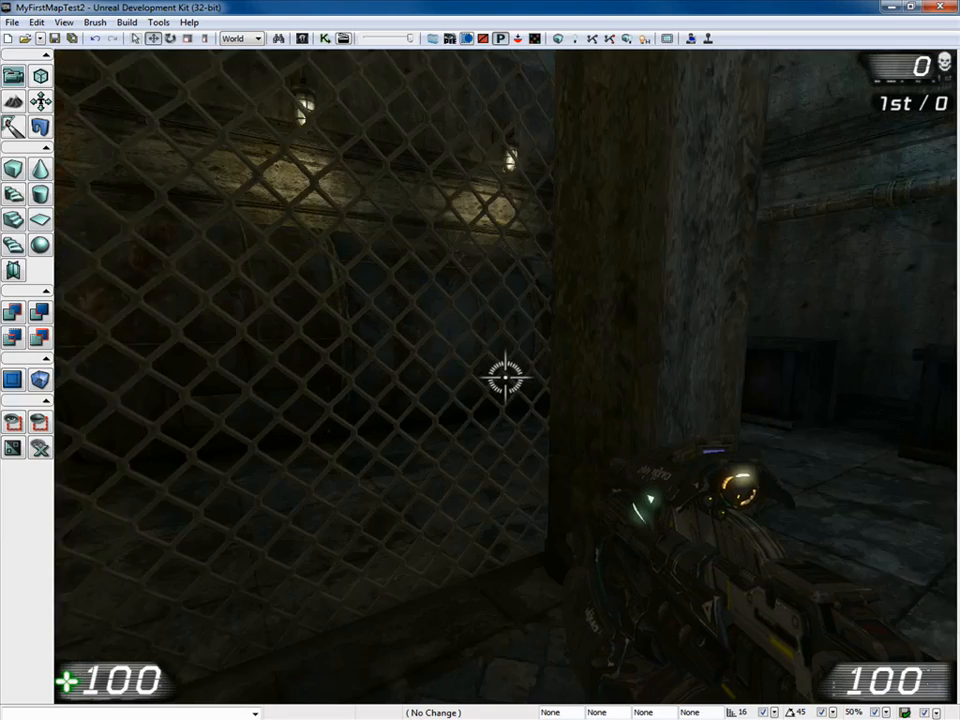
key(w)
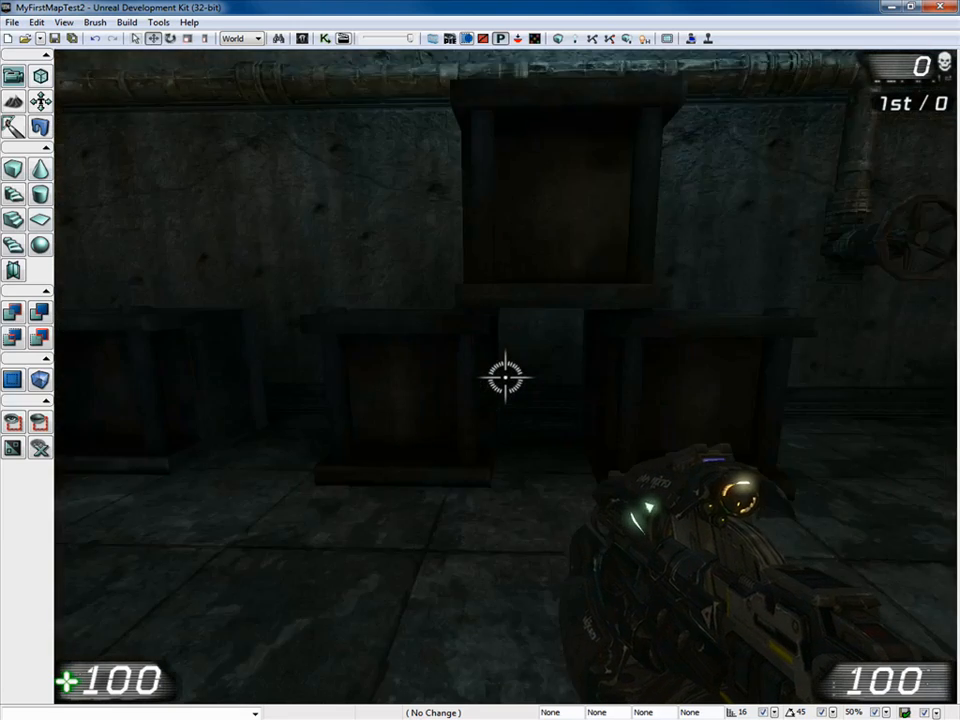
key(d)
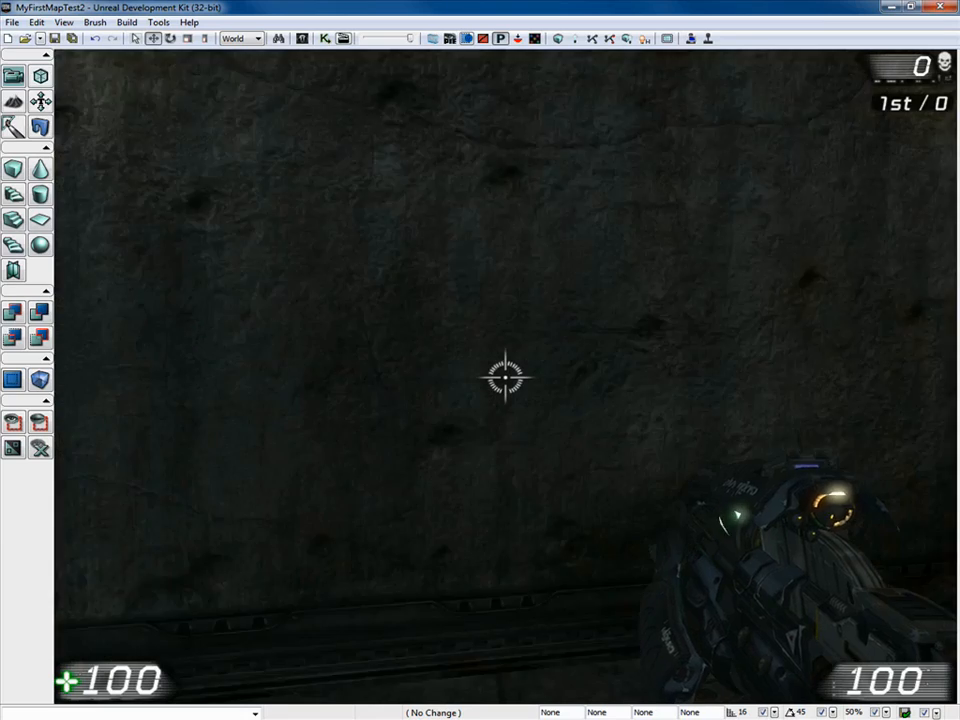
key(w)
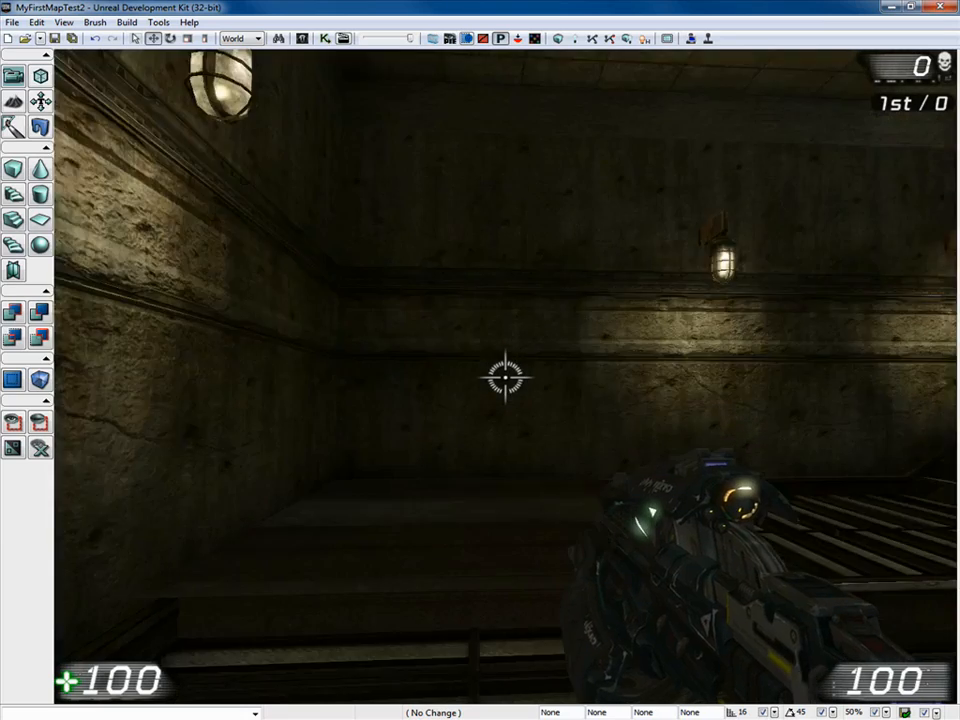
key(w)
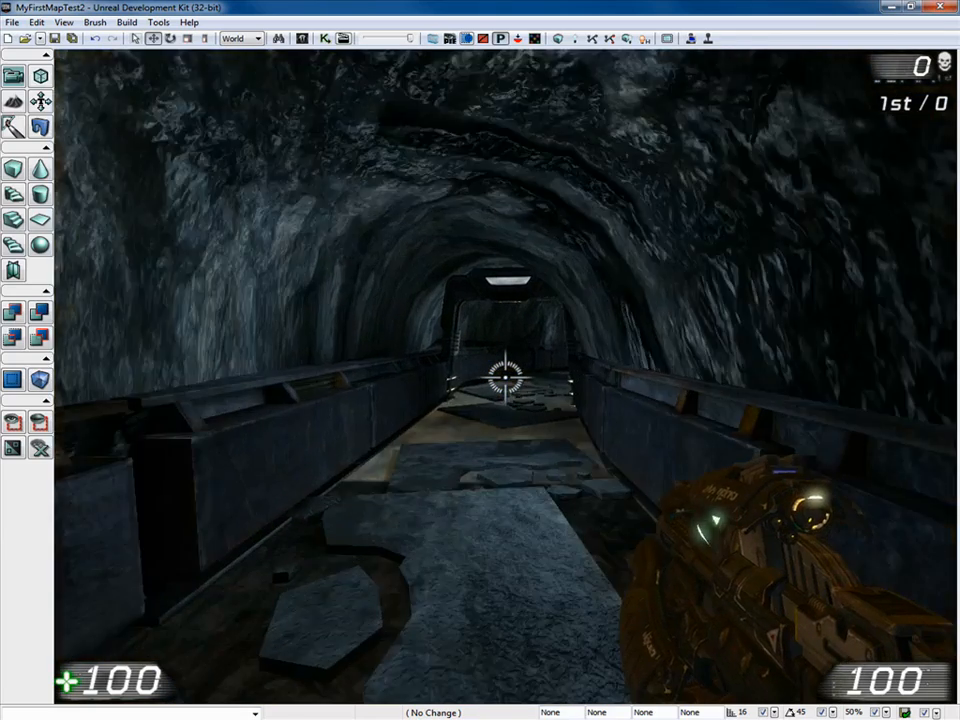
Walk through the rocky tunnel and the basement room onto the second elevator's fenced platform in the play session
key(w)
key(w)
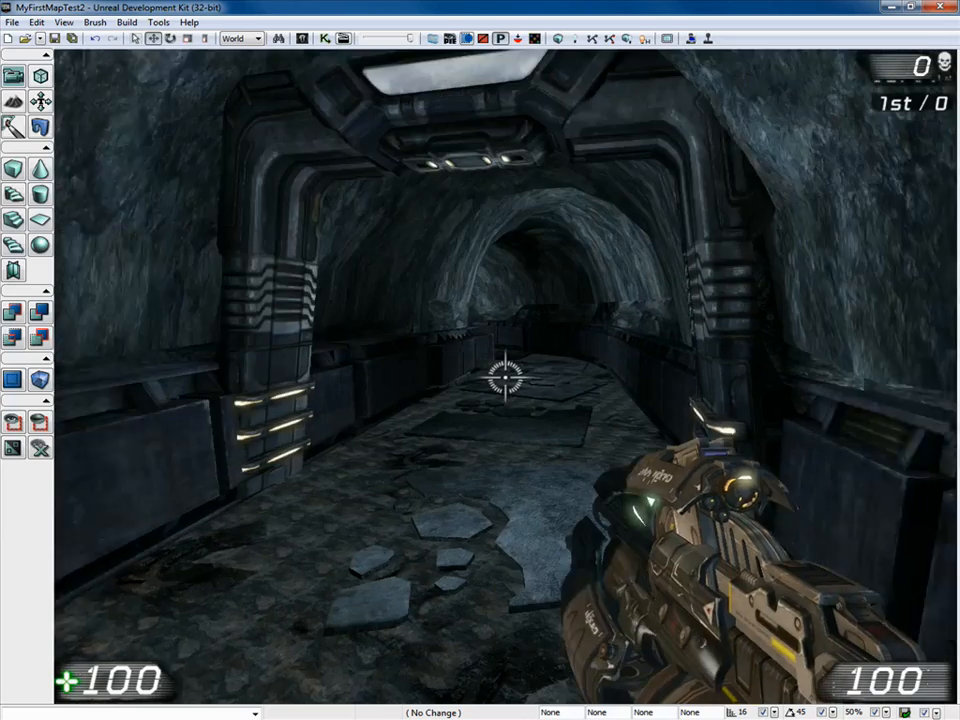
key(w)
key(w)
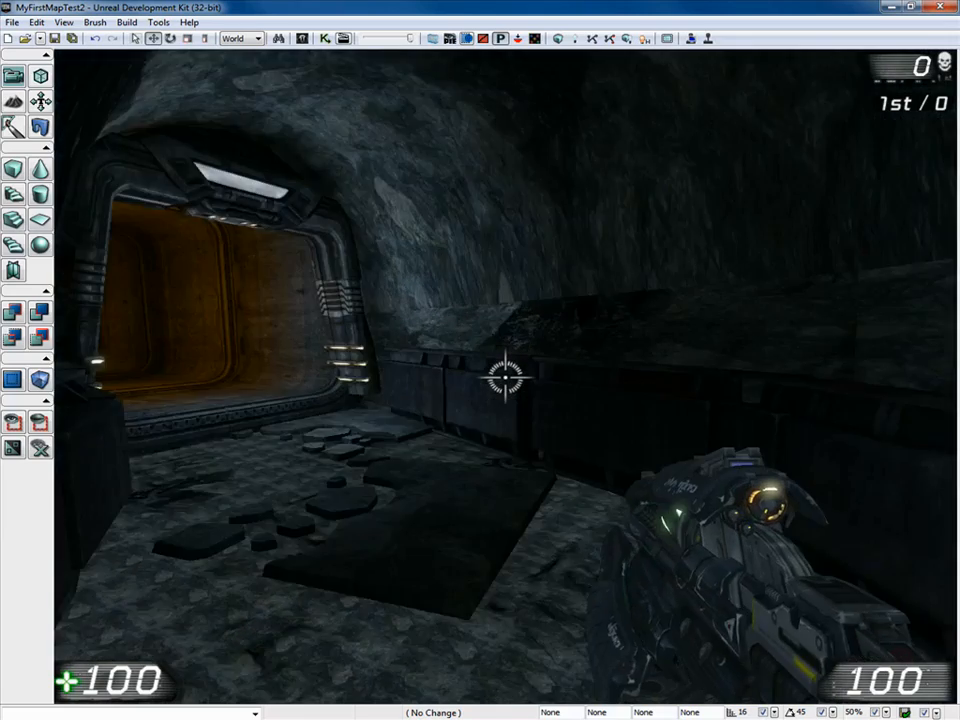
key(w)
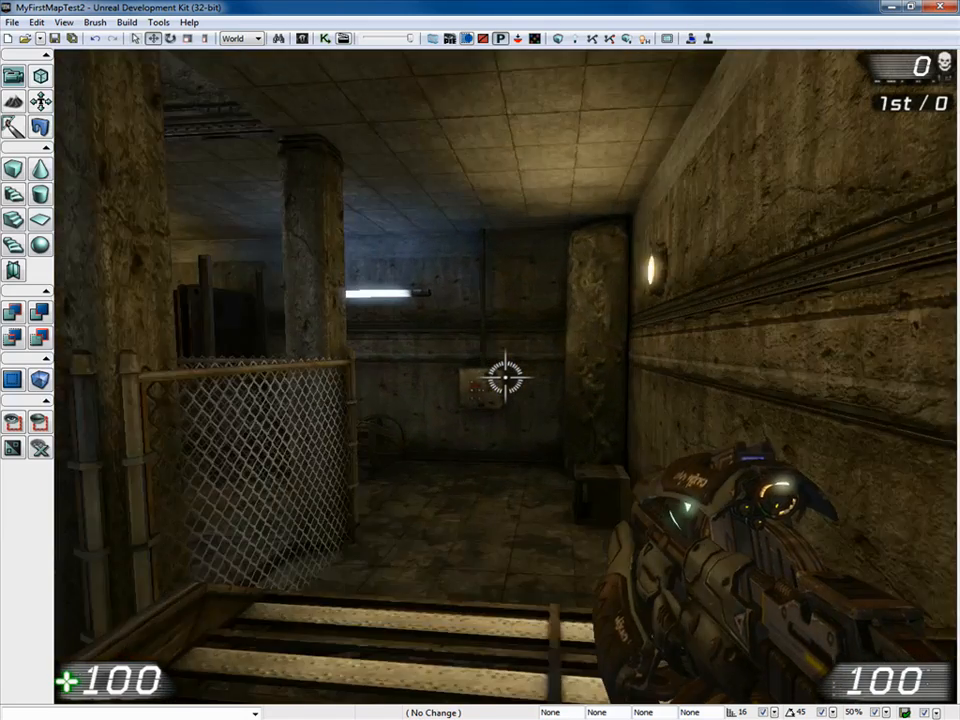
key(w)
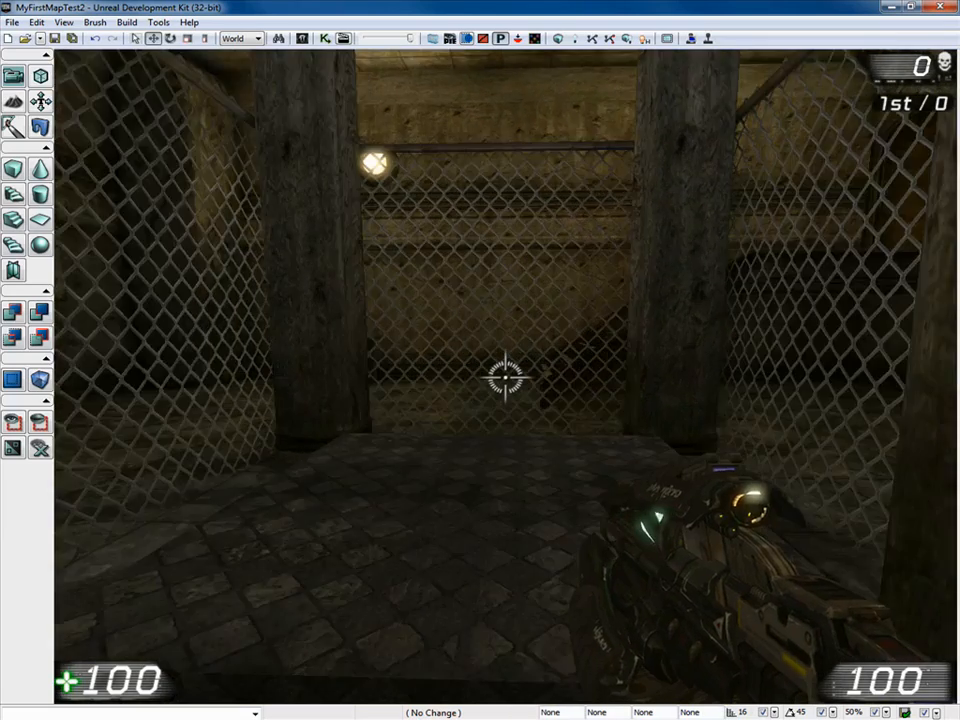
Ride the second elevator up to the desert surface and end the play session
key(s)
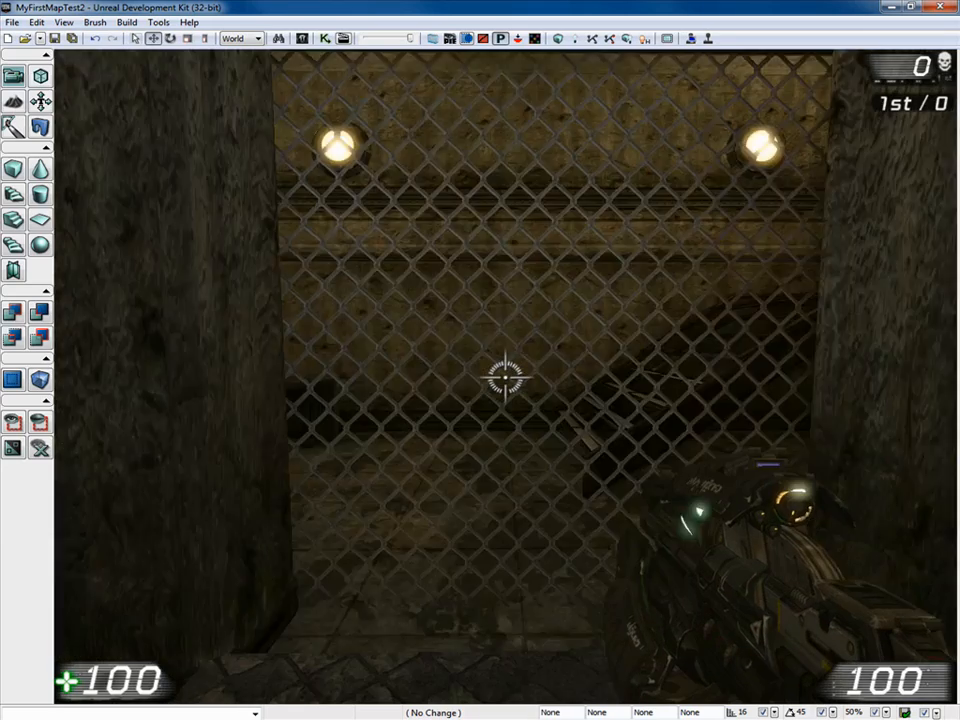
key(space)
key(space)
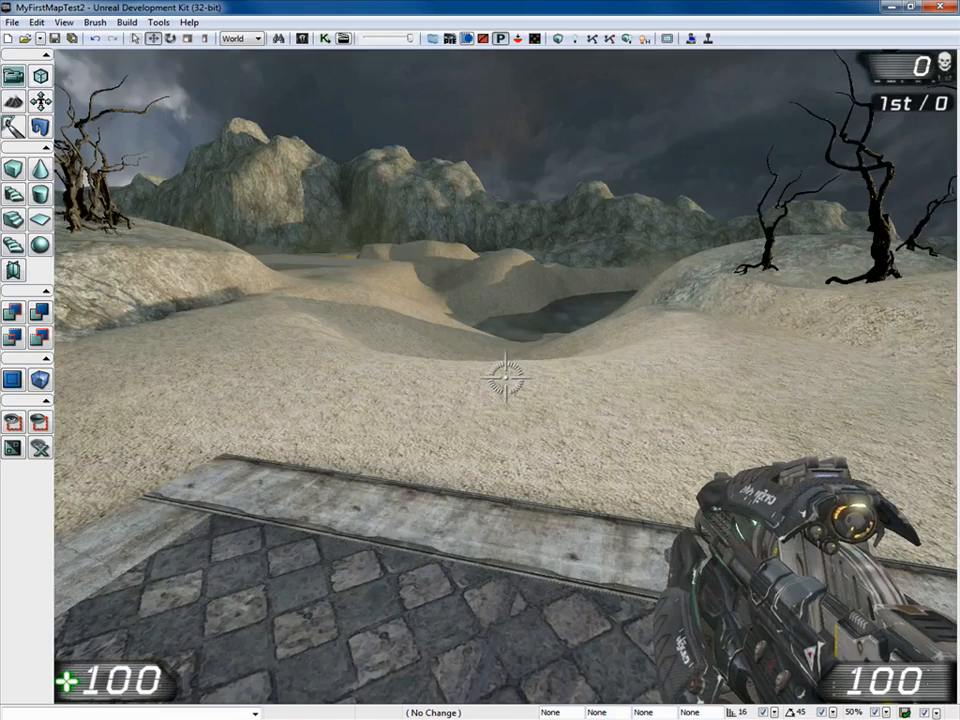
key(Escape)
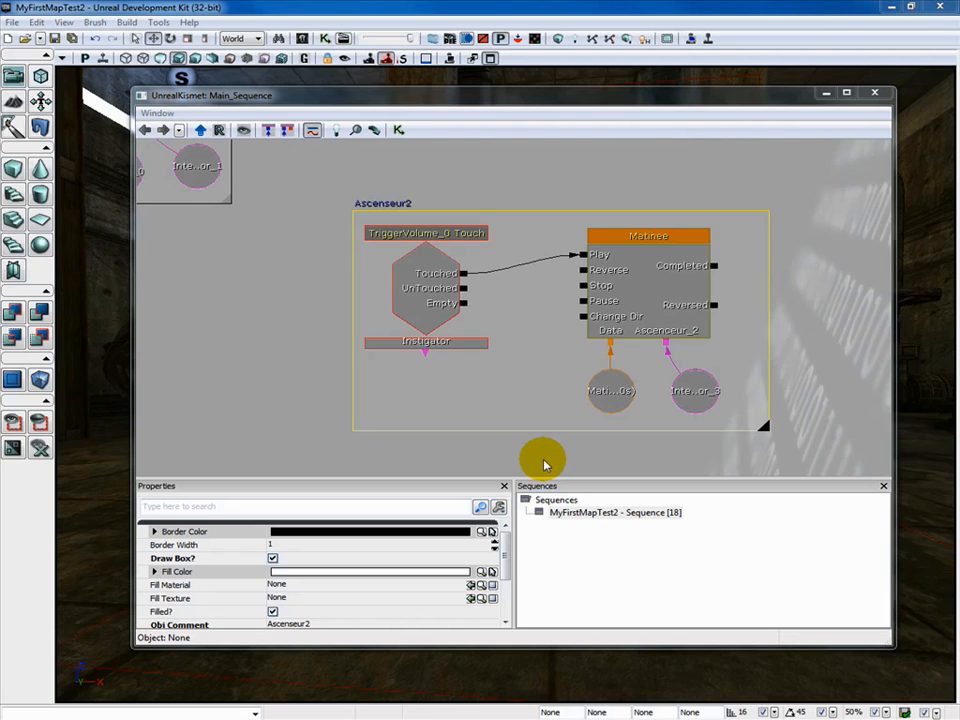
Locate the TriggerVolume_0 Touch event's volume from the Ascenseur2 Kismet group, close Kismet, and examine the volume around the elevator platform
click(394, 320)
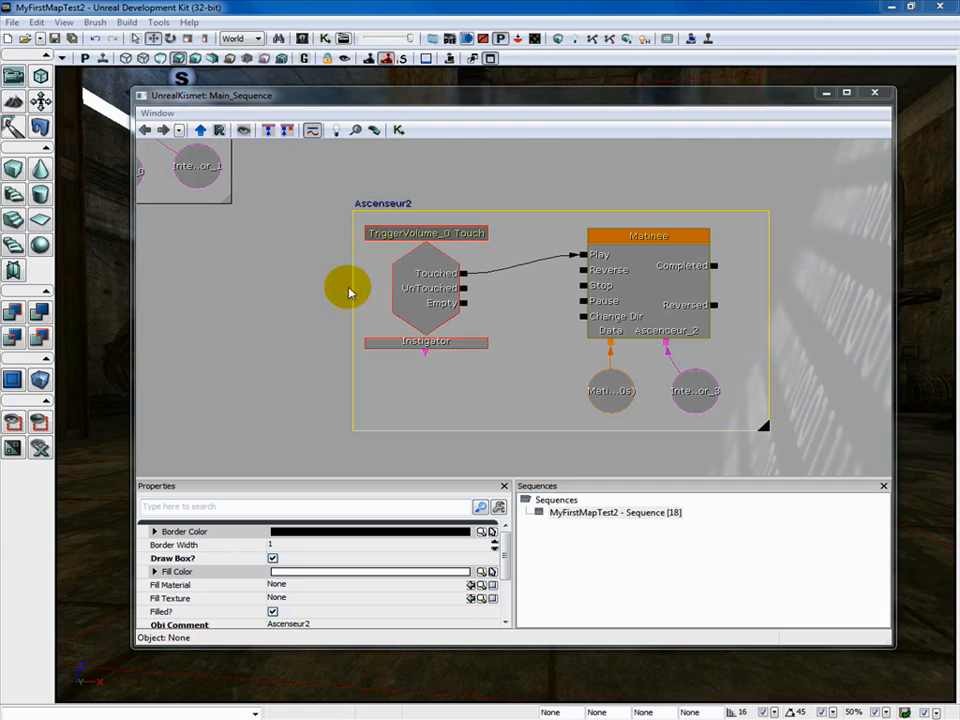
click(422, 302)
click(422, 302)
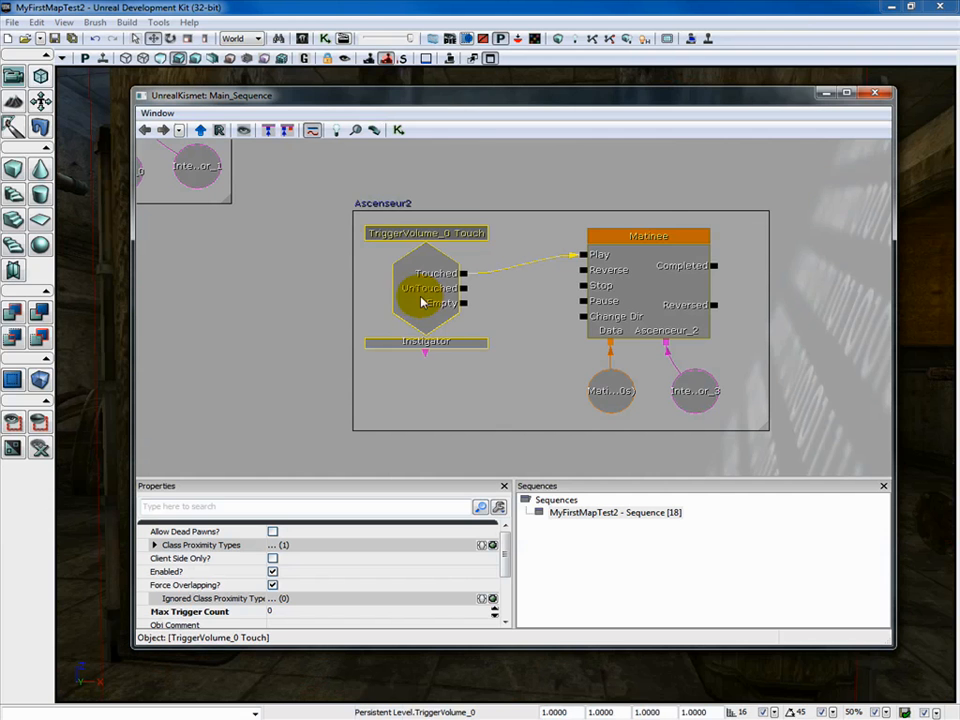
click(879, 94)
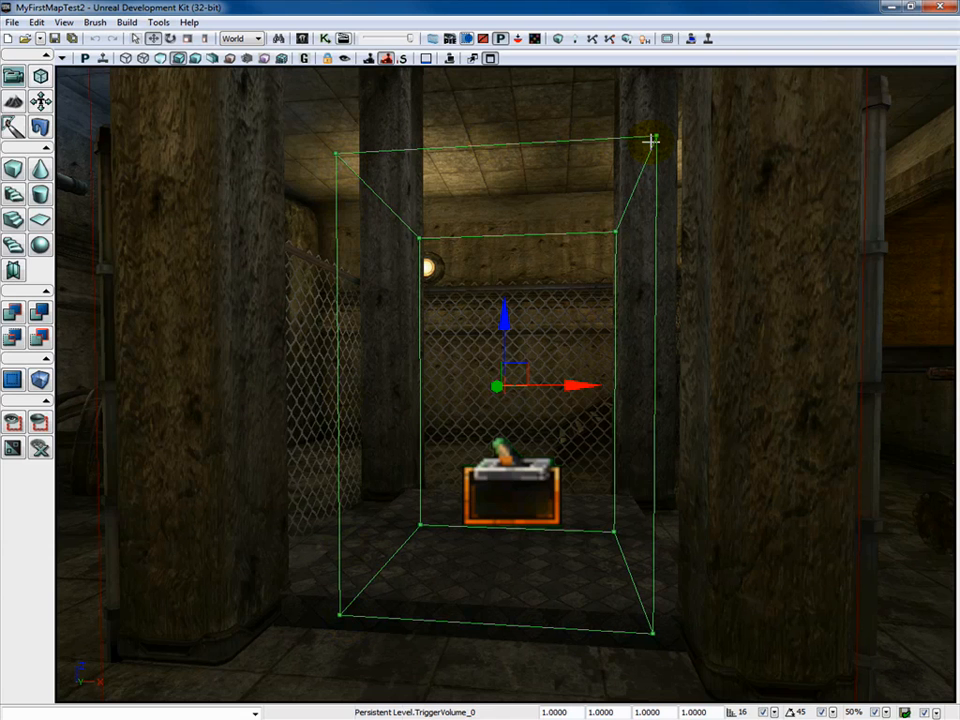
drag(510, 663, 505, 700)
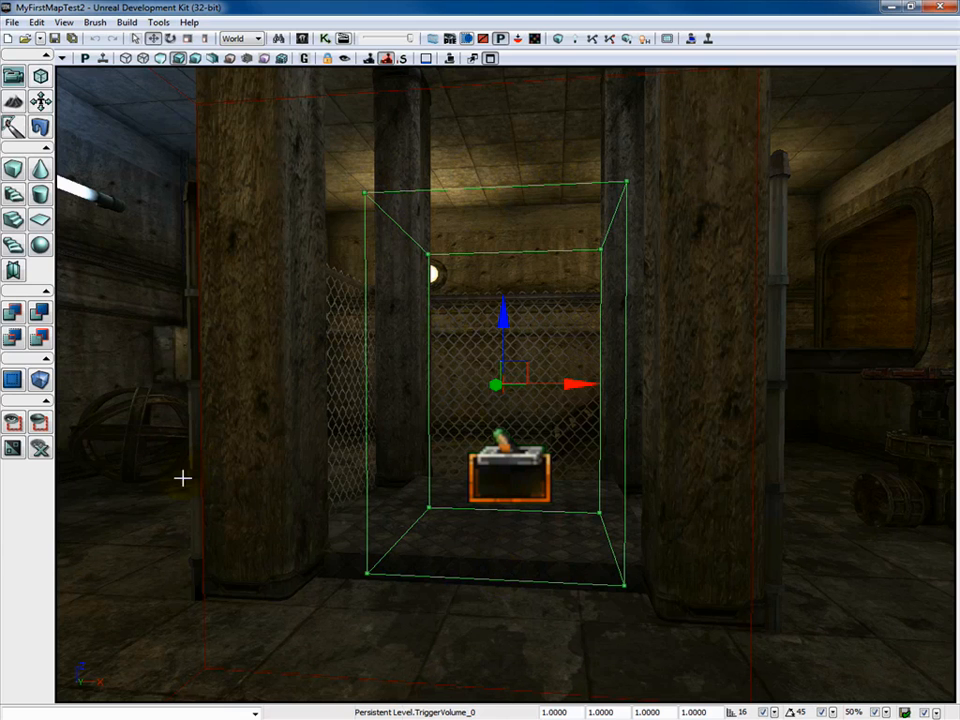
Bring up the volume types available for the builder brush and pick out TriggerVolume
right_click(40, 380)
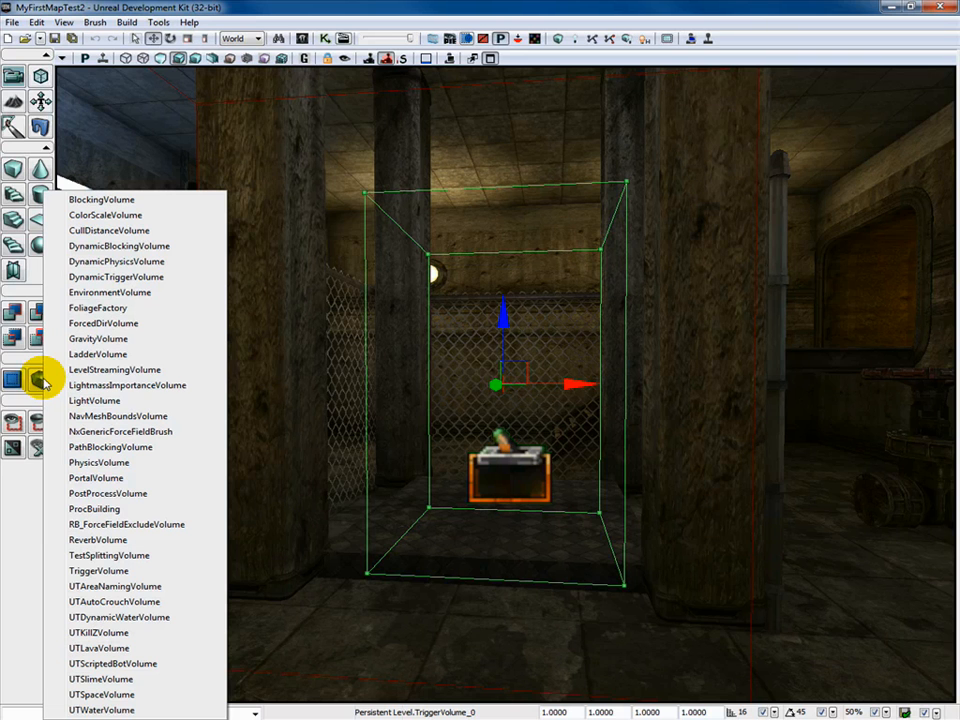
click(148, 572)
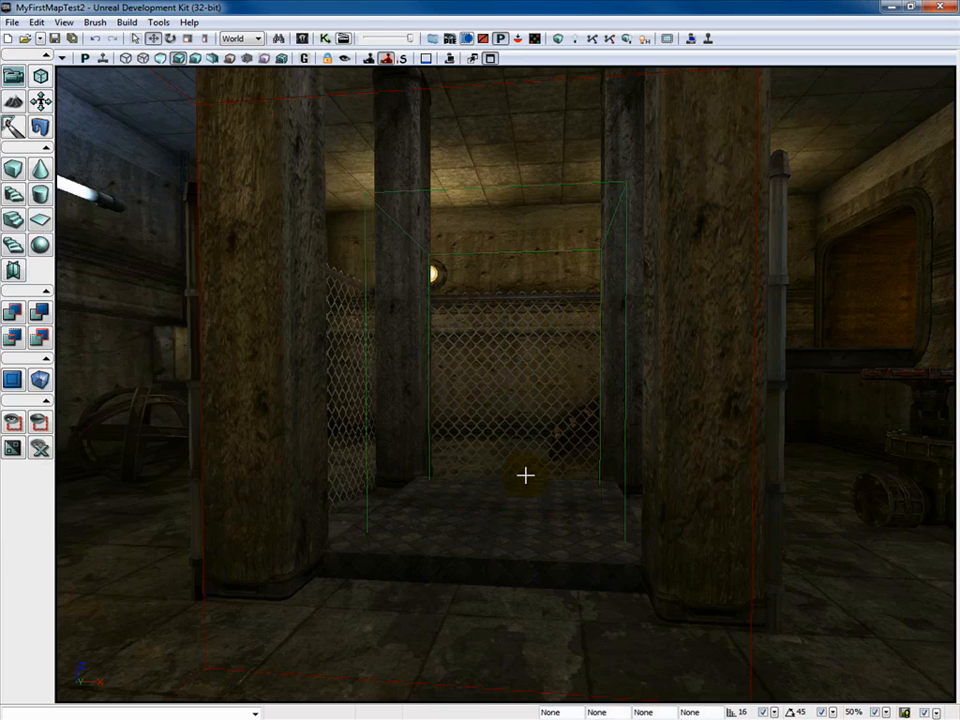